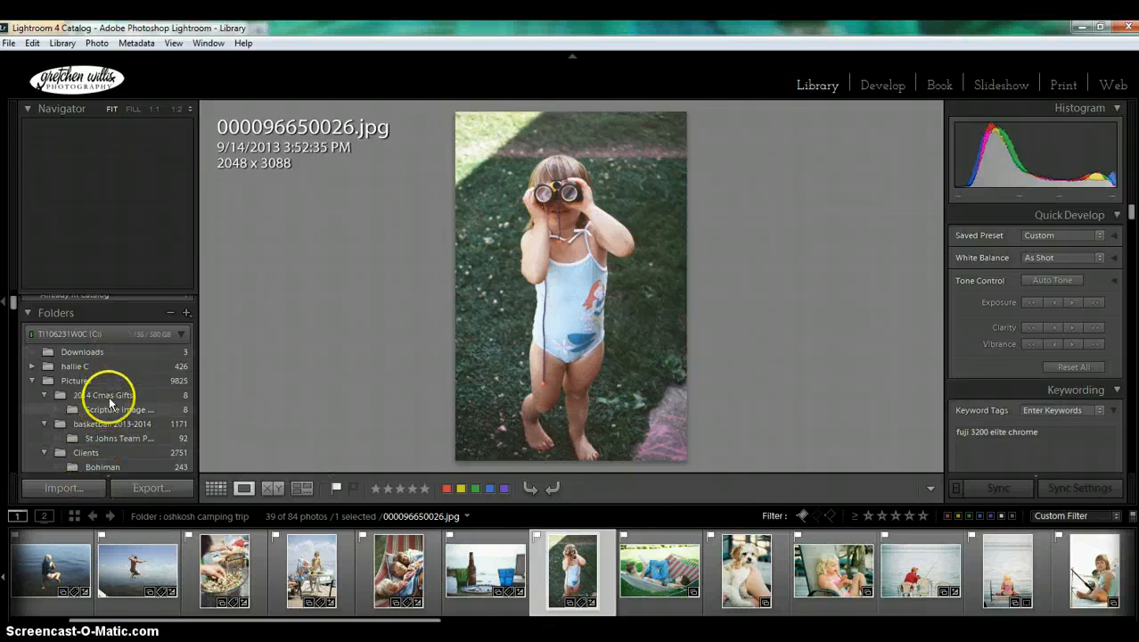
Step: Open the Print module and set the custom file dimensions to 16.50 × 8.50 in
click(1063, 87)
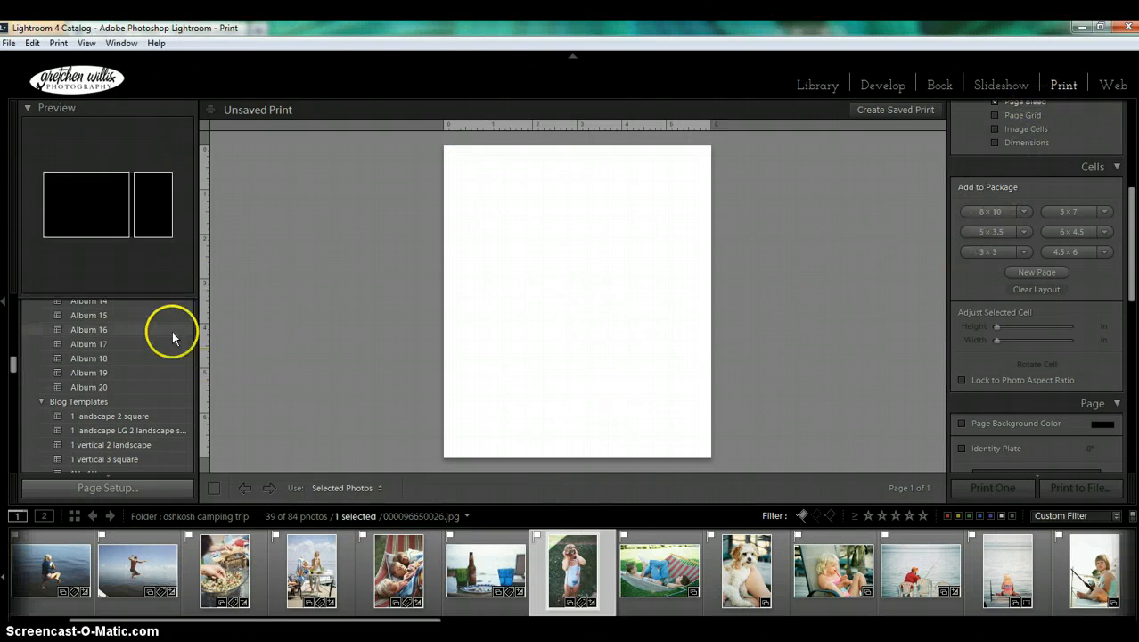
drag(13, 359, 10, 297)
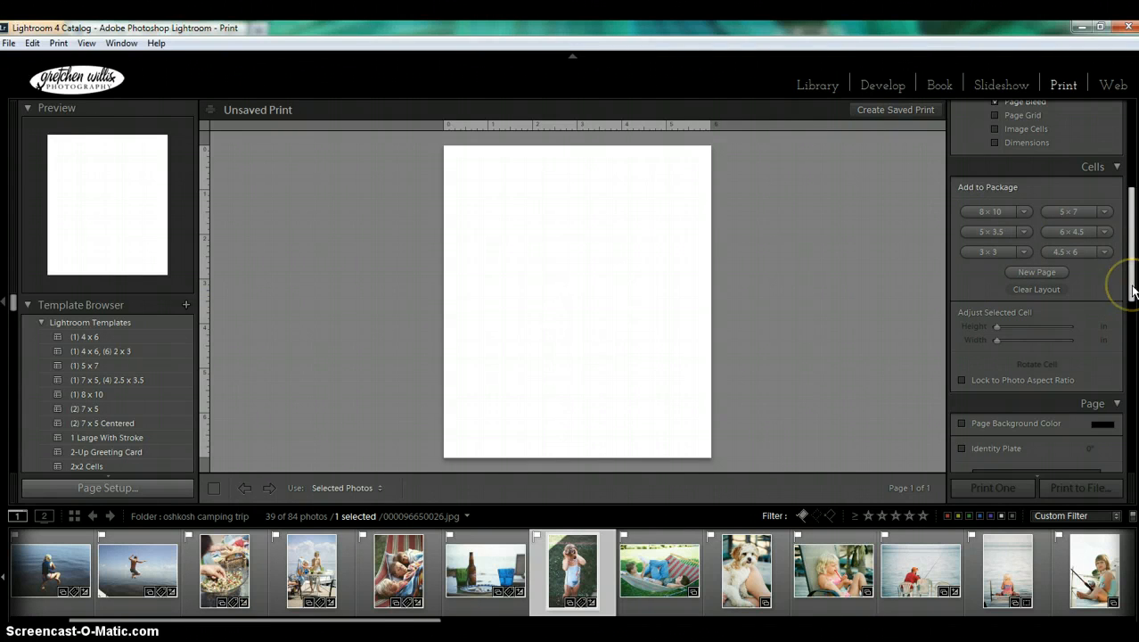
drag(1134, 265, 1123, 203)
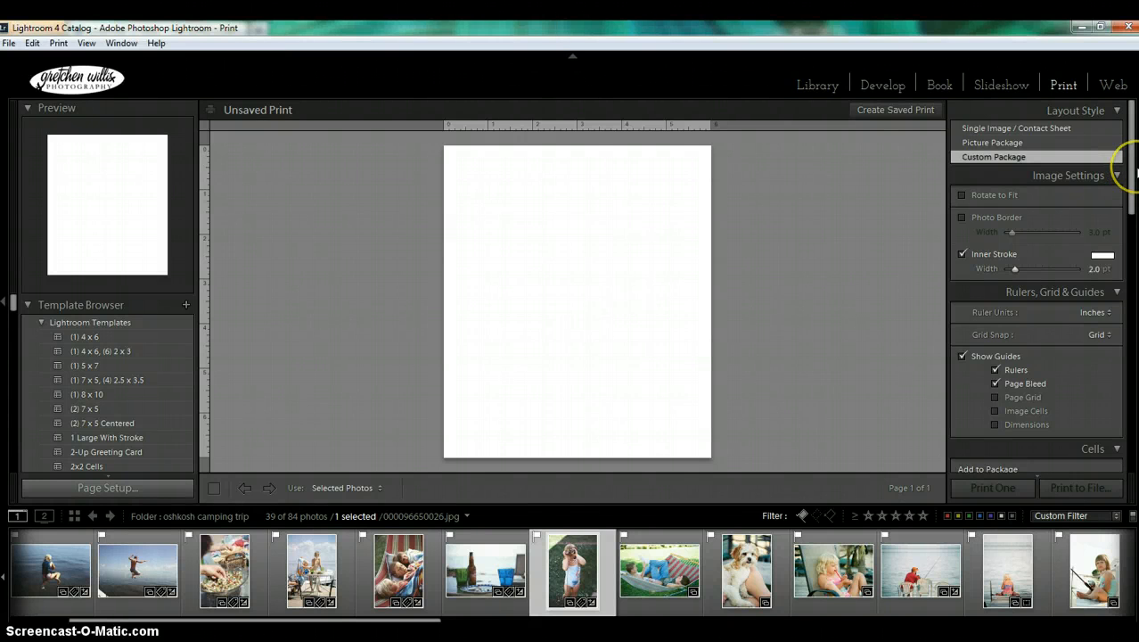
drag(1126, 167, 1119, 424)
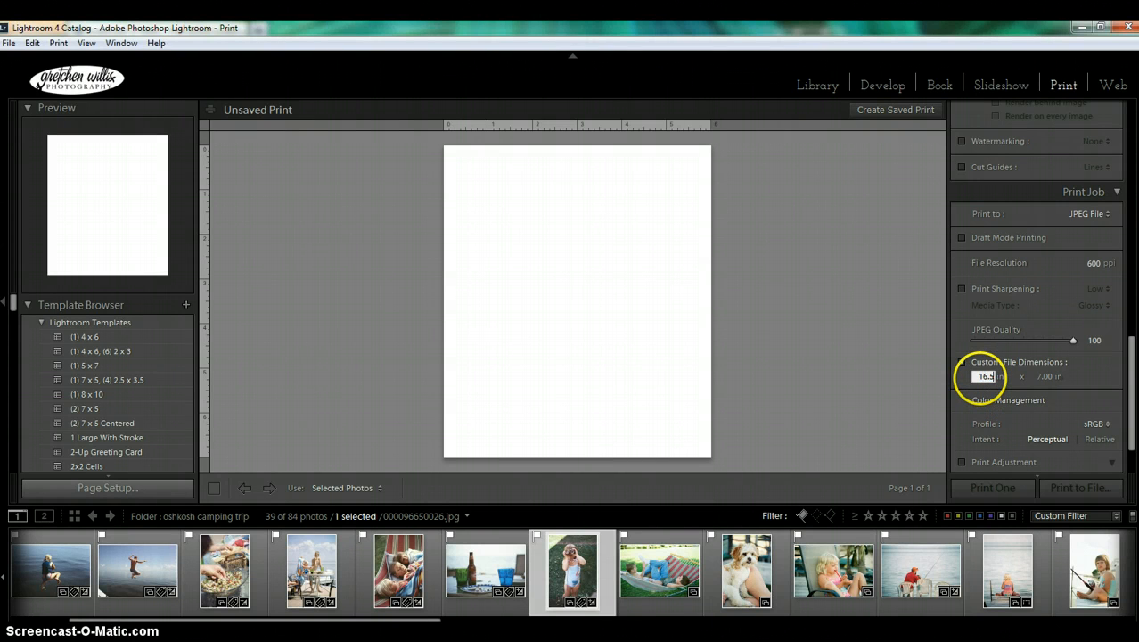
key(Return)
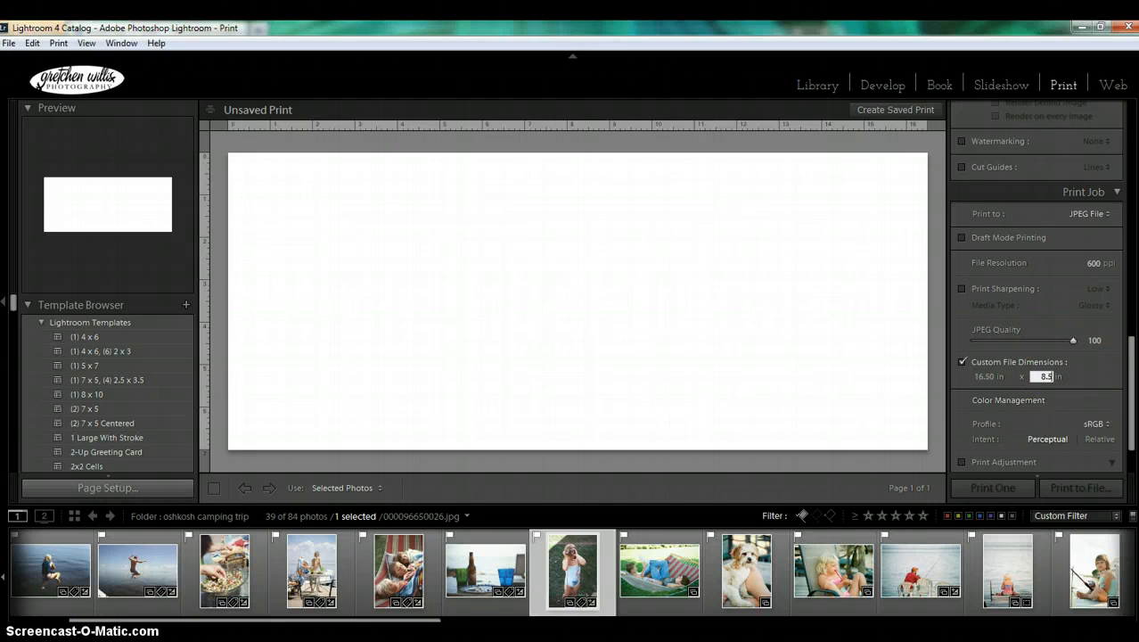
key(Return)
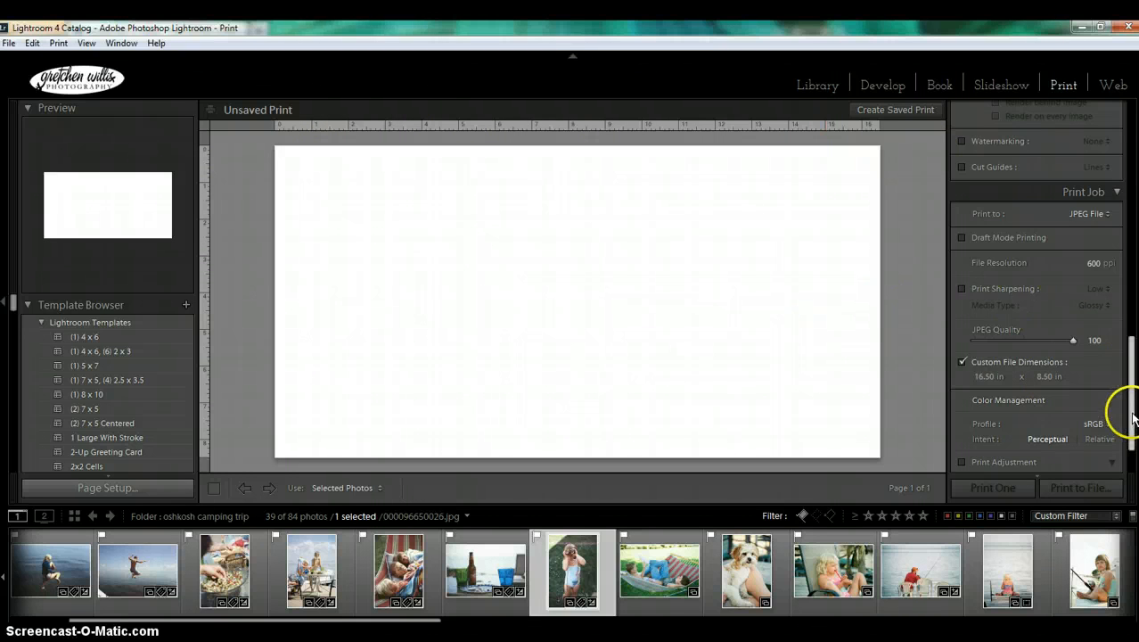
Step: Try a black page background, check its color choices, and turn the background color off again
drag(1134, 417, 1129, 160)
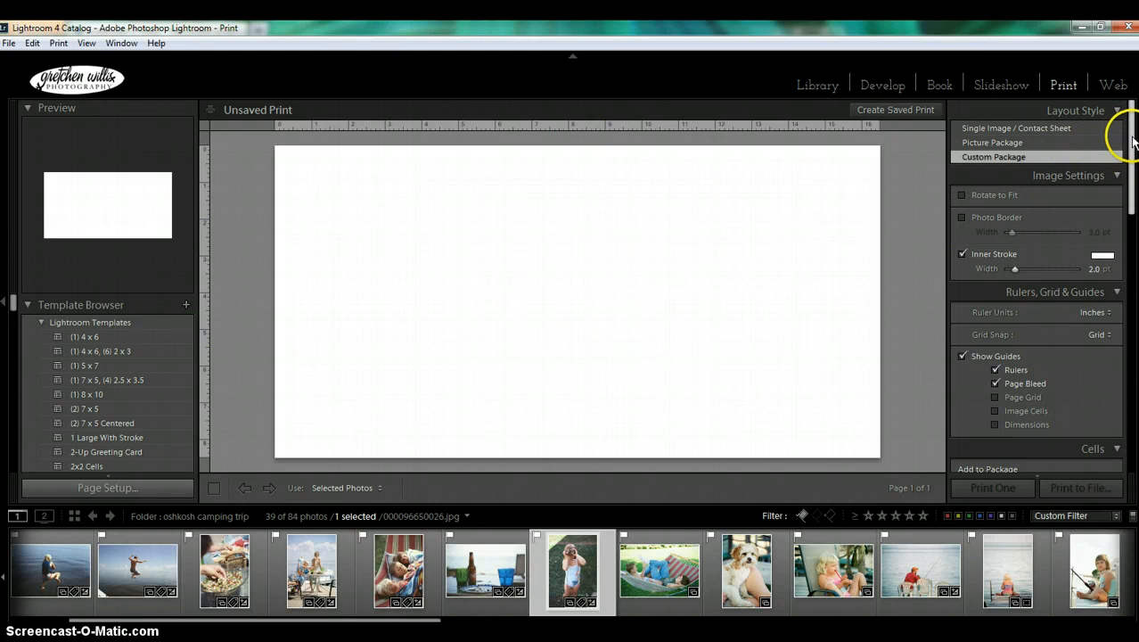
drag(1133, 141, 1132, 260)
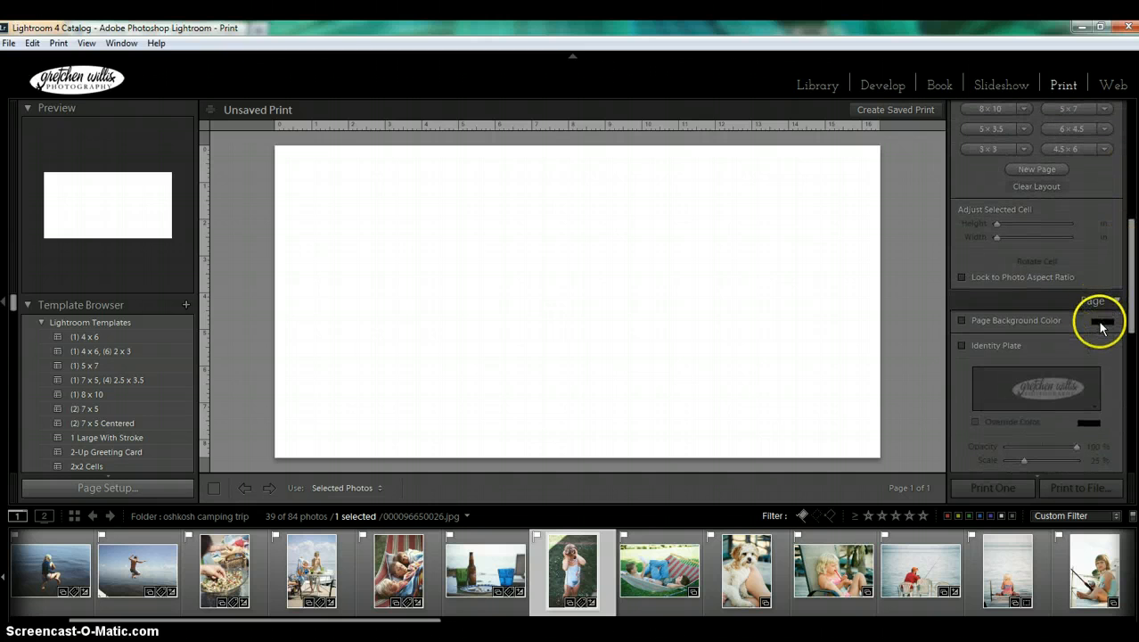
click(961, 320)
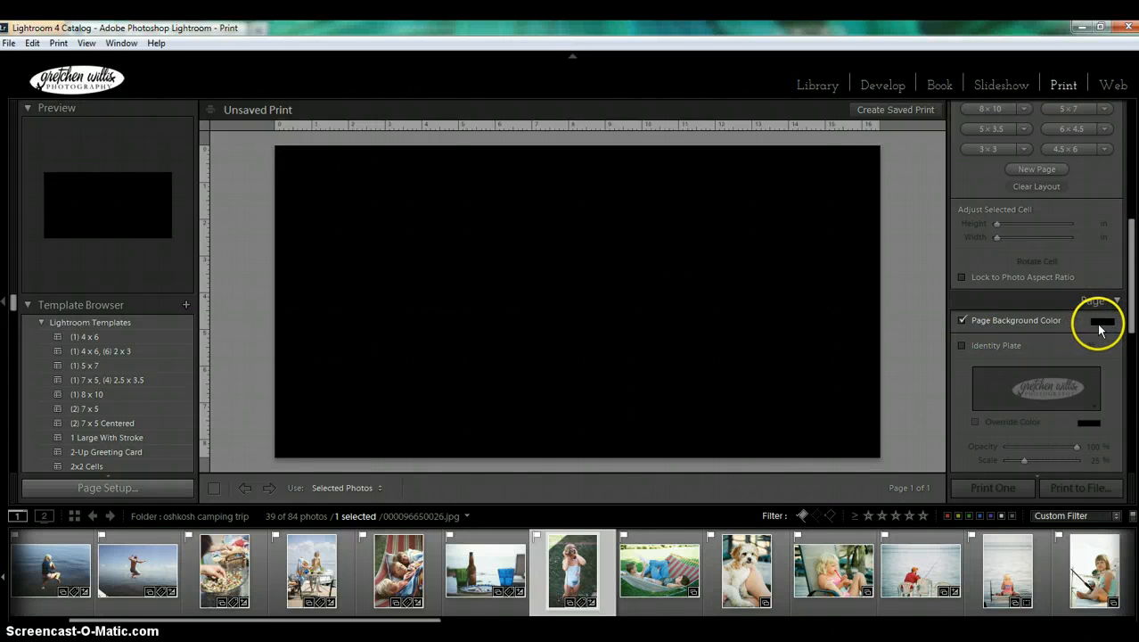
click(1098, 323)
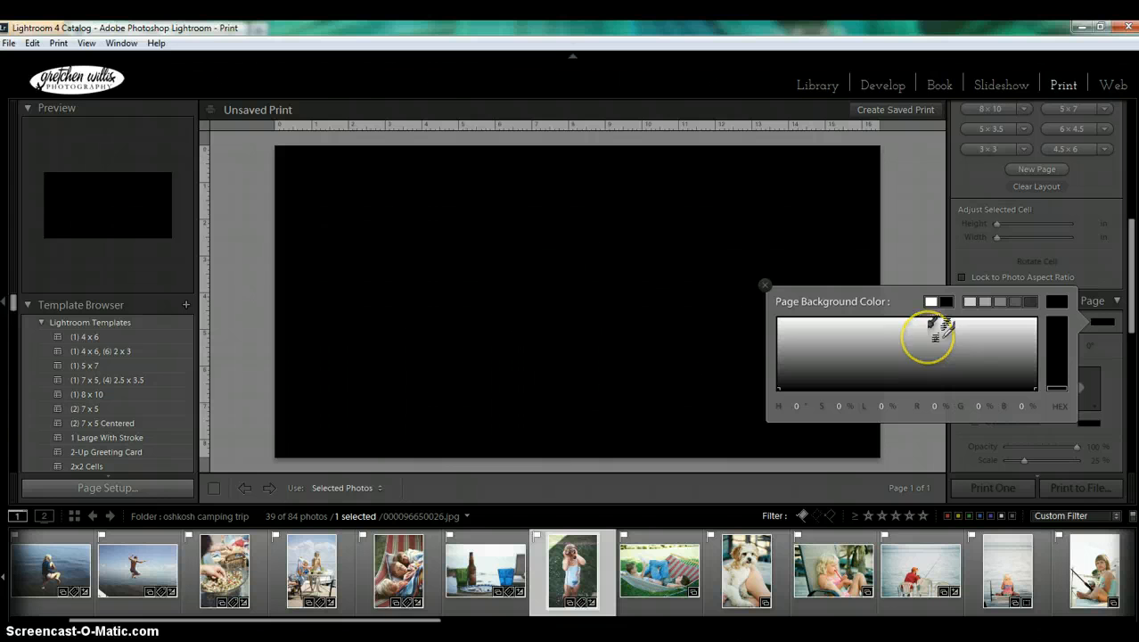
click(764, 285)
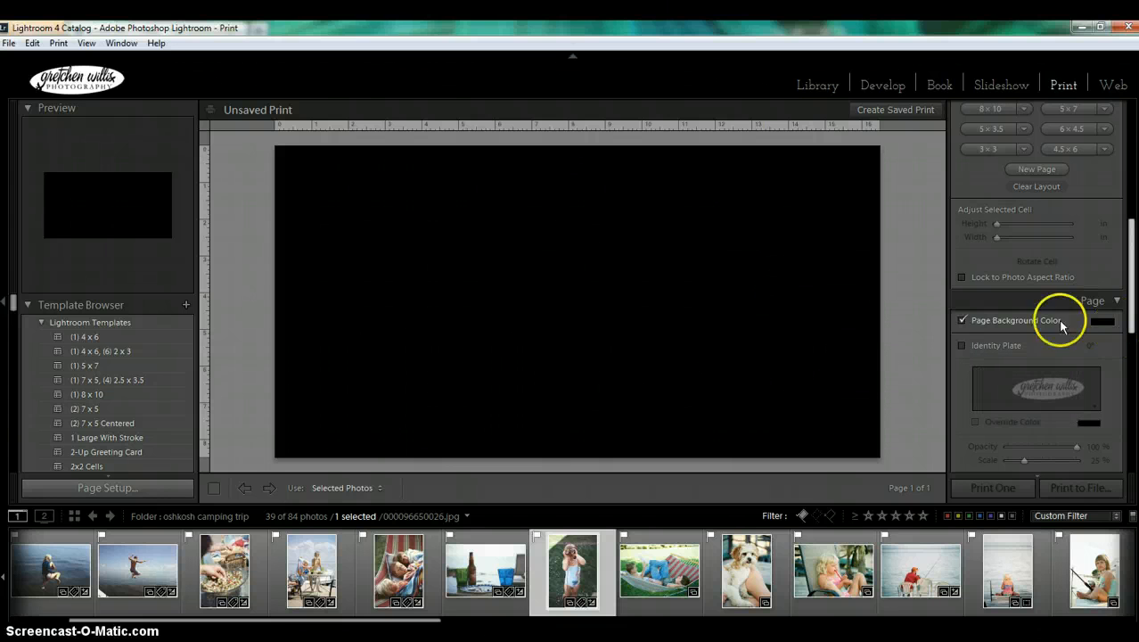
click(962, 320)
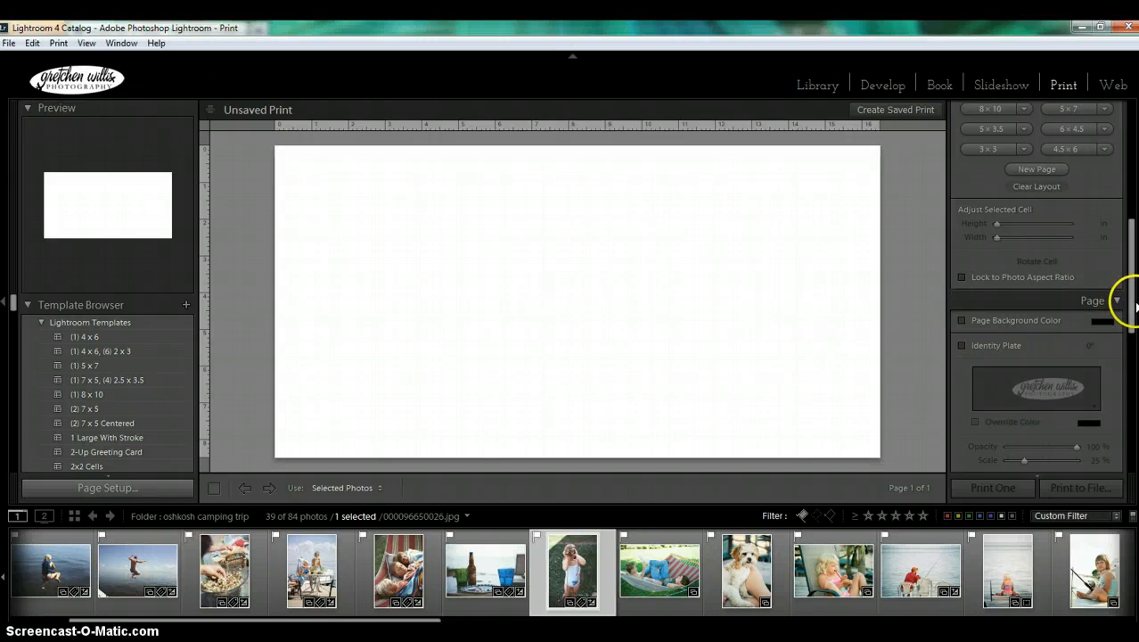
Step: Add a 3 × 3 cell, turn off Lock to Photo Aspect Ratio, and resize the cell to about 3.87 in square
drag(1134, 306, 1132, 141)
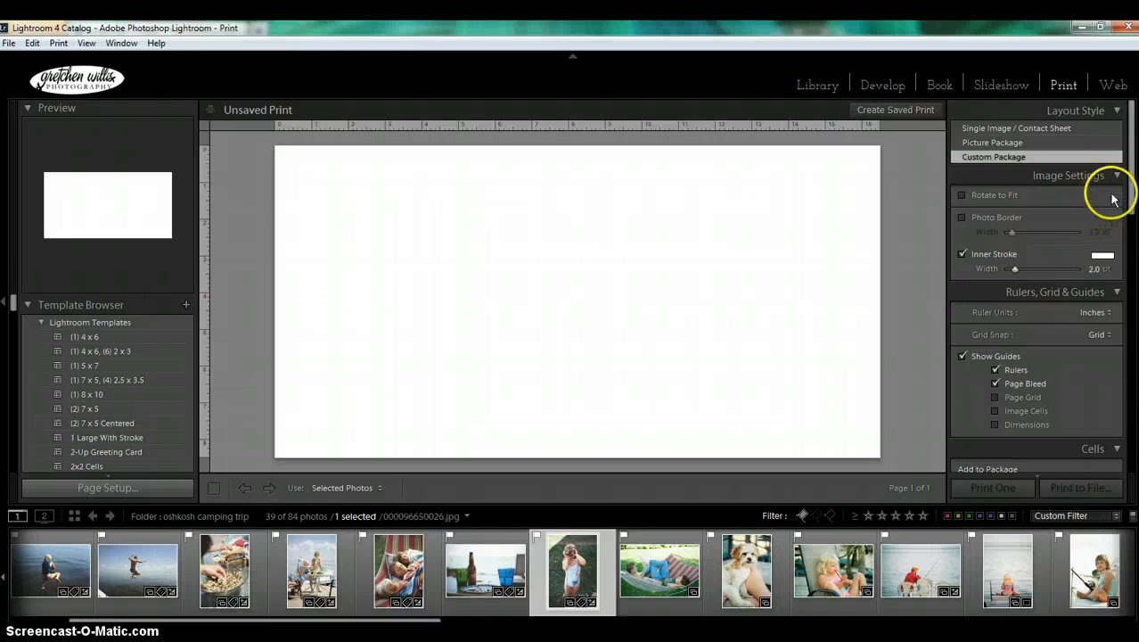
drag(1132, 184, 1121, 273)
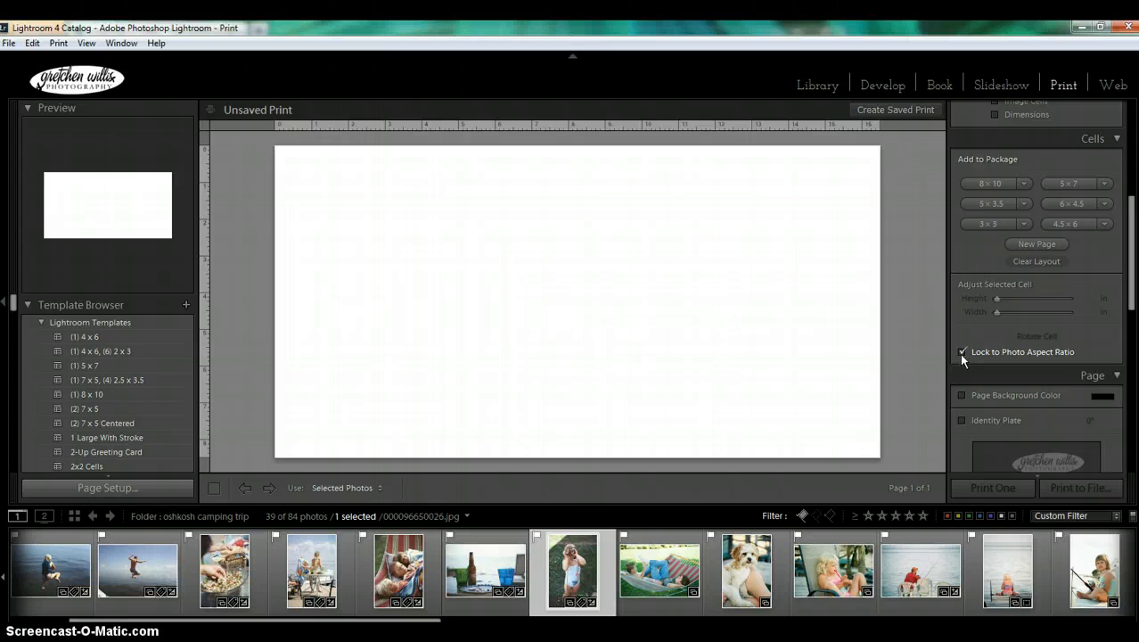
click(984, 227)
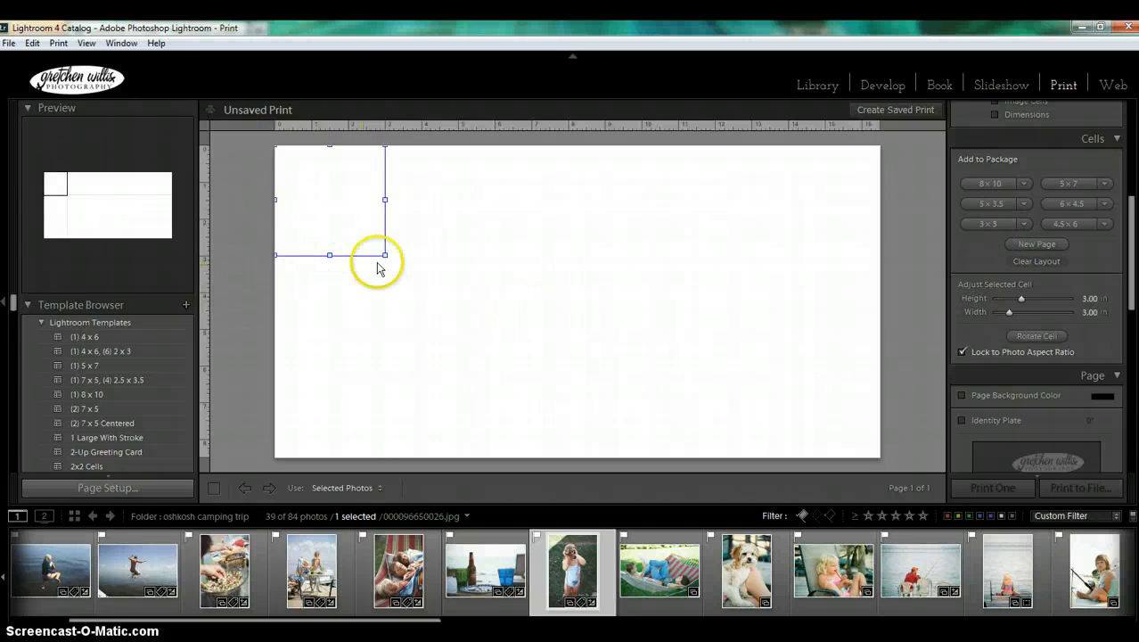
drag(384, 256, 471, 341)
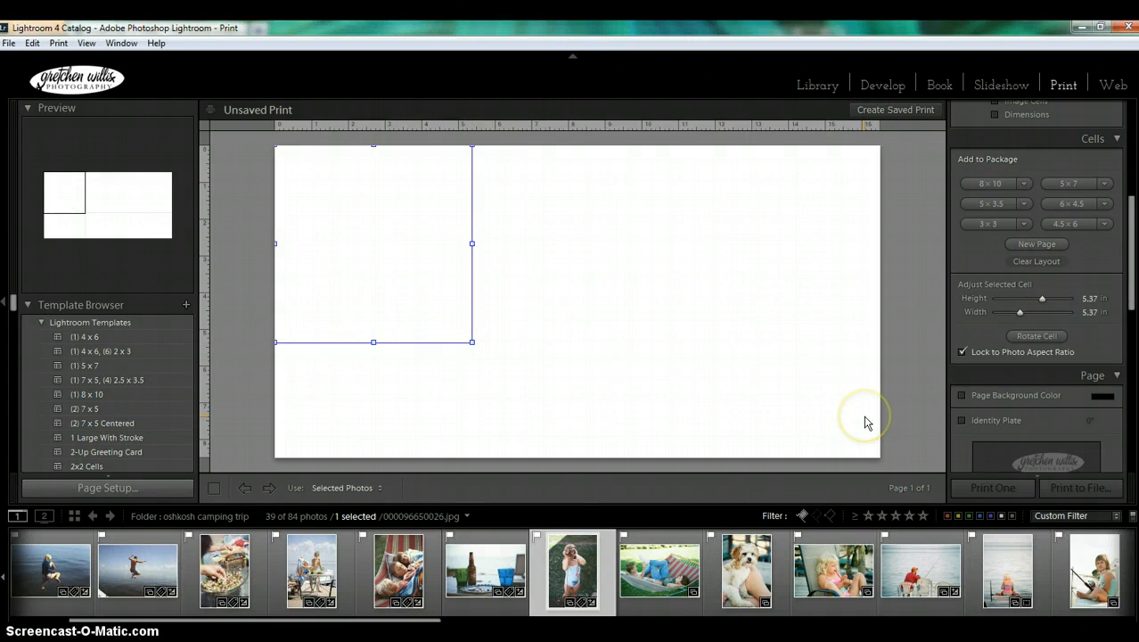
click(962, 353)
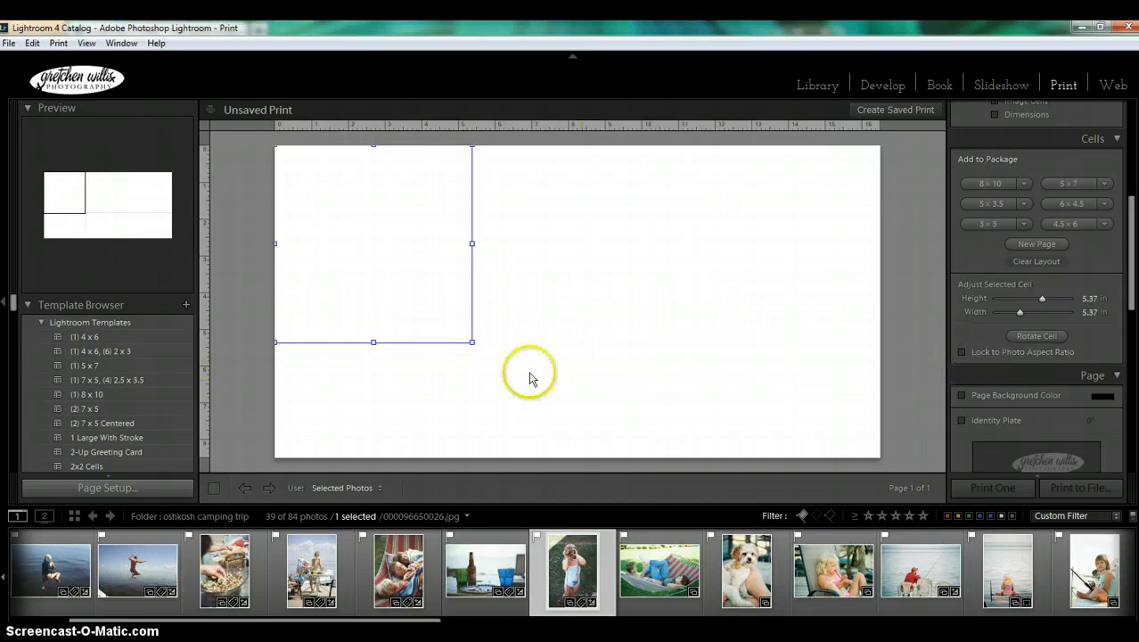
drag(471, 342, 416, 286)
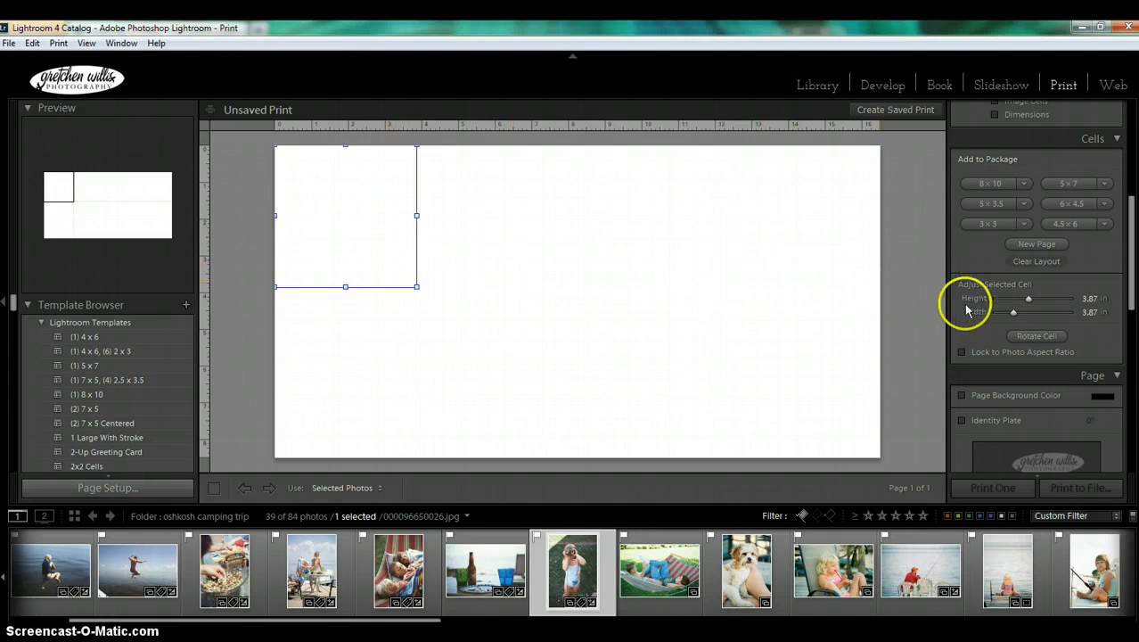
Step: Set the selected cell's height and width to 3 in each
click(1088, 298)
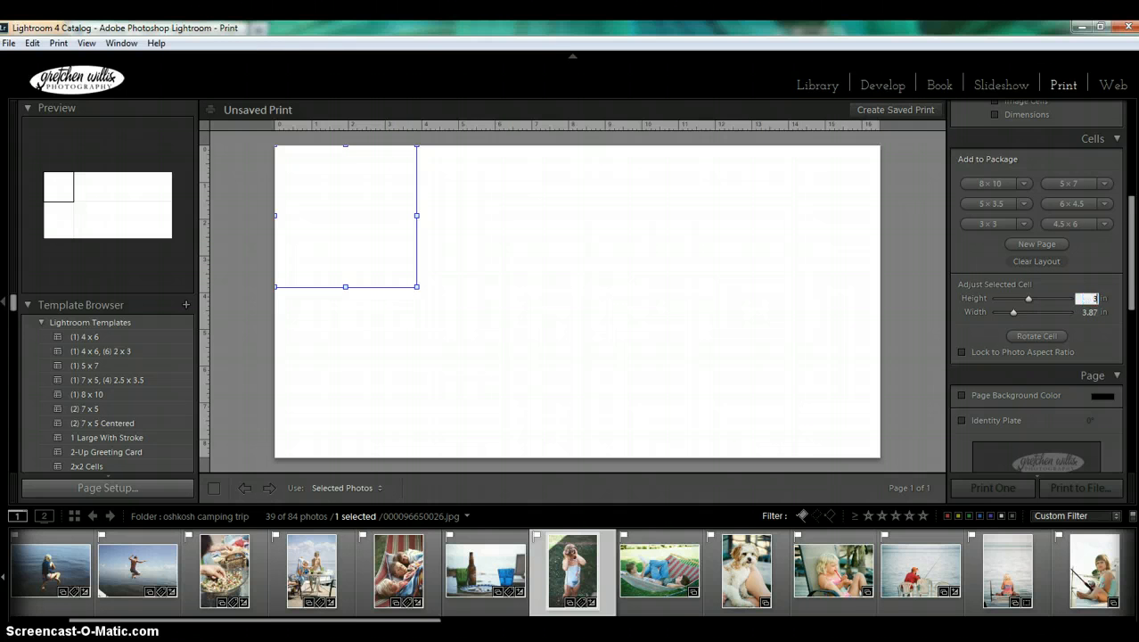
text(3)
key(Return)
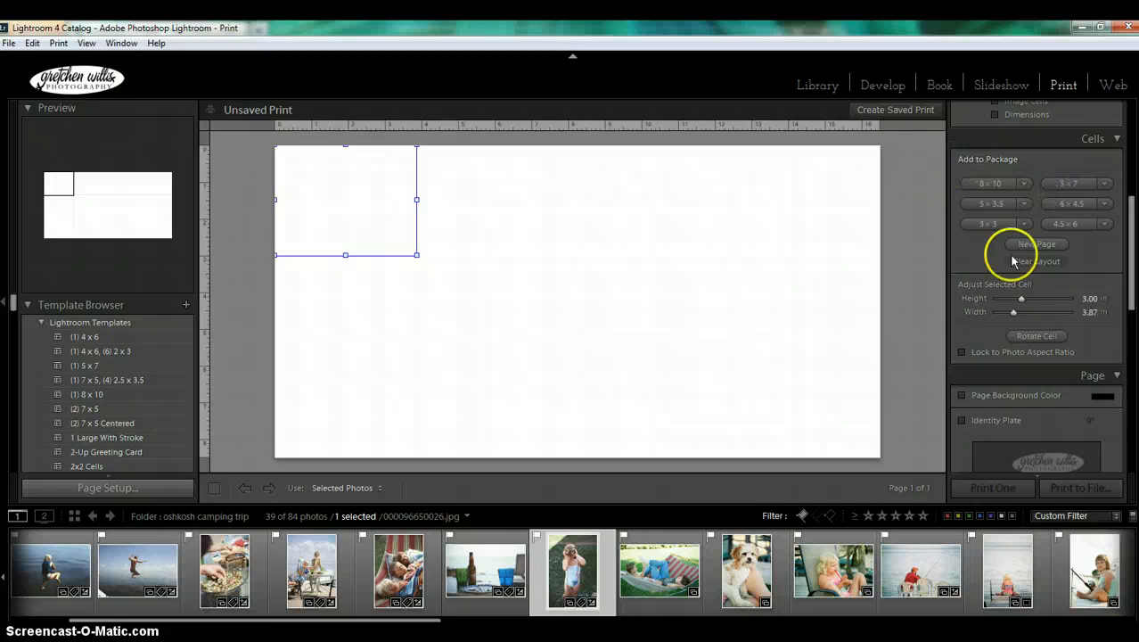
click(1089, 311)
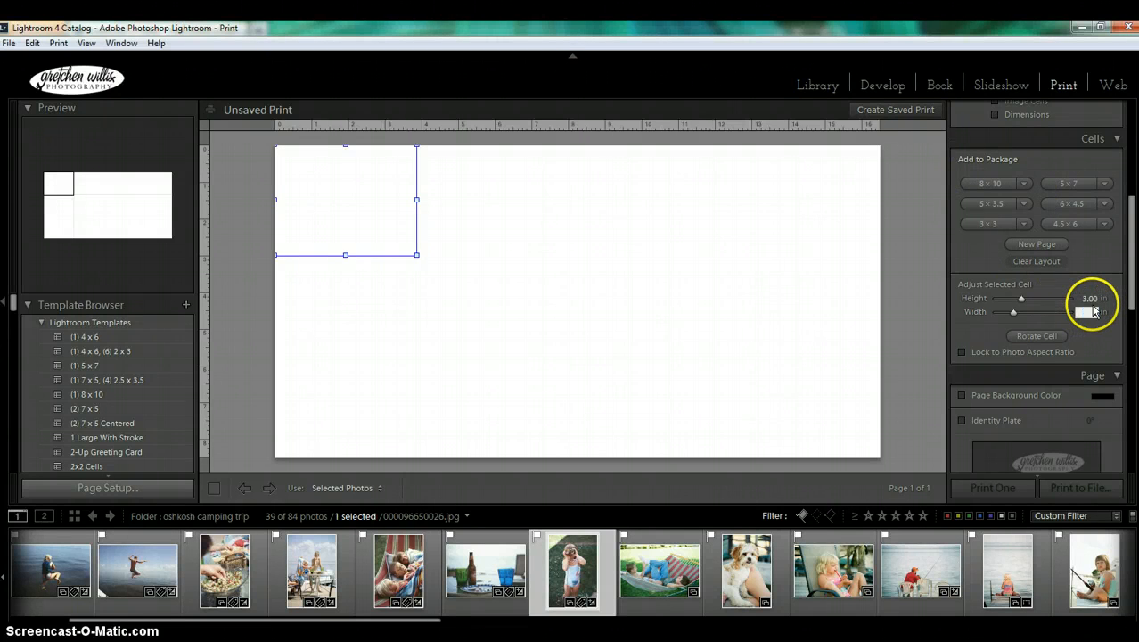
text(3)
key(Return)
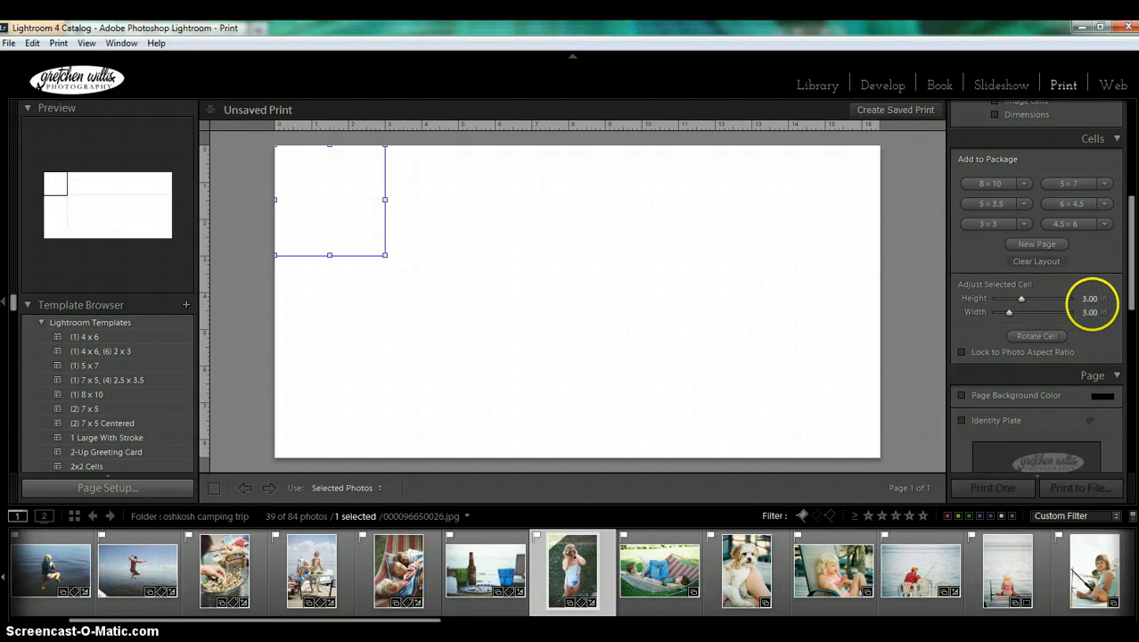
Step: Rotate the square cell and enlarge it to about 3.62 in on each side
click(1031, 335)
click(961, 352)
mouse_move(385, 255)
mouse_down()
mouse_move(369, 340)
mouse_move(424, 257)
mouse_move(406, 231)
mouse_move(387, 234)
mouse_move(408, 259)
mouse_up()
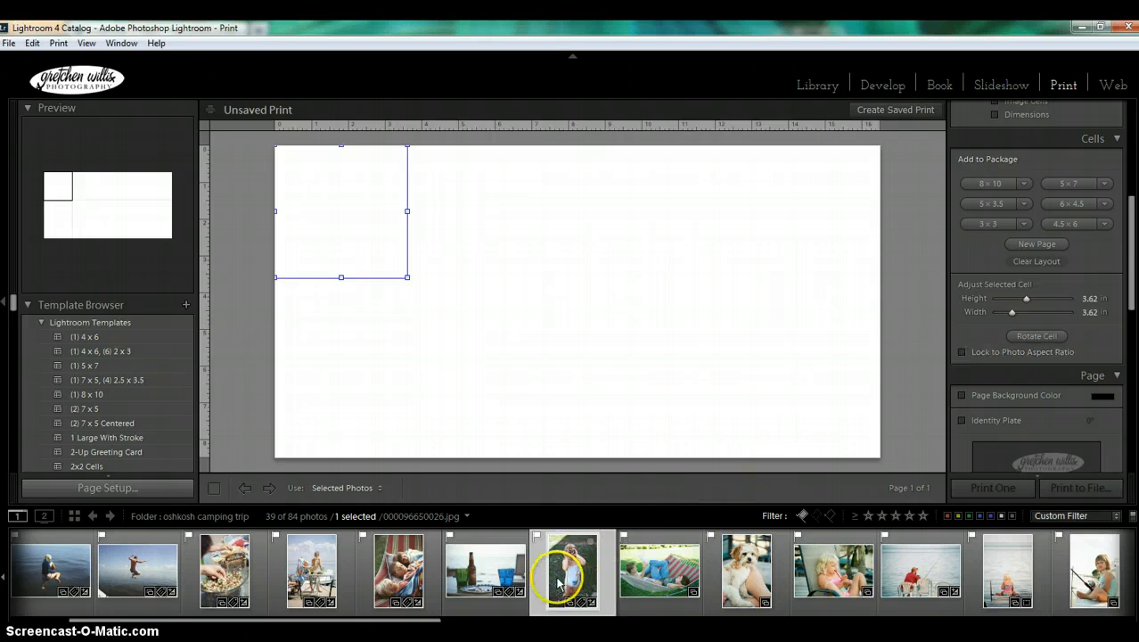
Step: Try the girl-with-binoculars photo in the cell without and with Lock to Photo Aspect Ratio, undoing each placement
drag(571, 569, 355, 206)
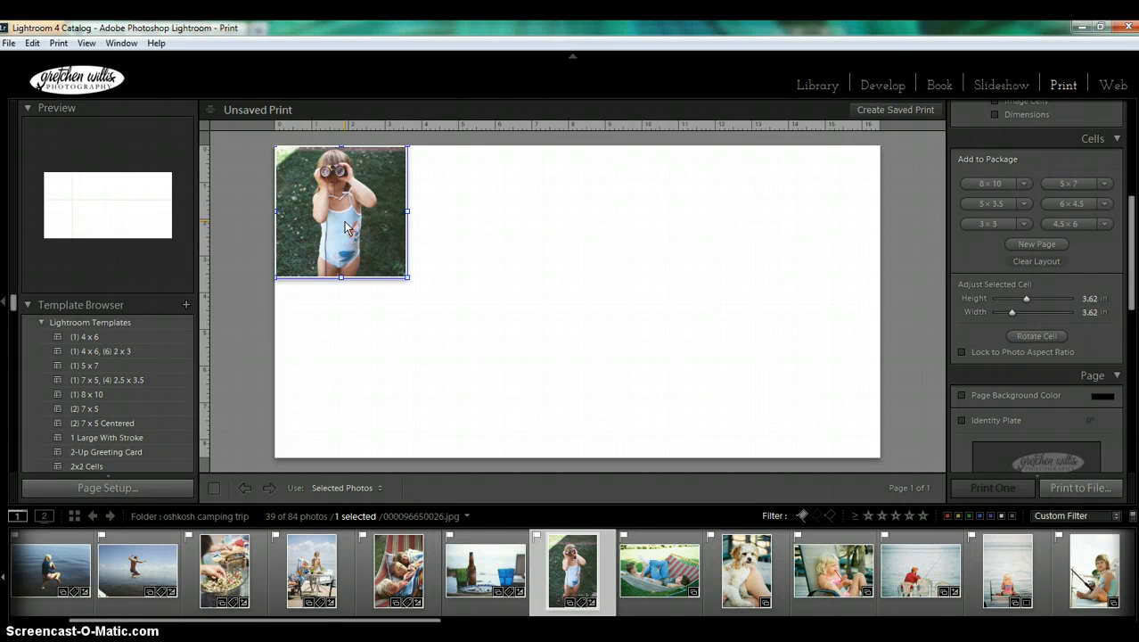
key(ctrl+z)
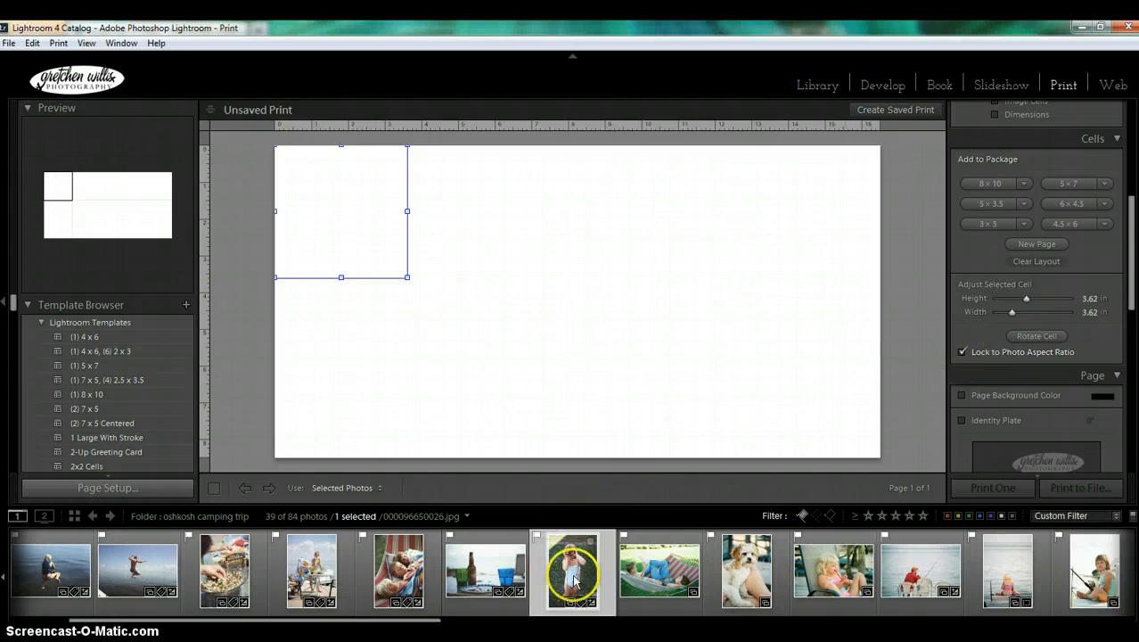
drag(575, 580, 356, 249)
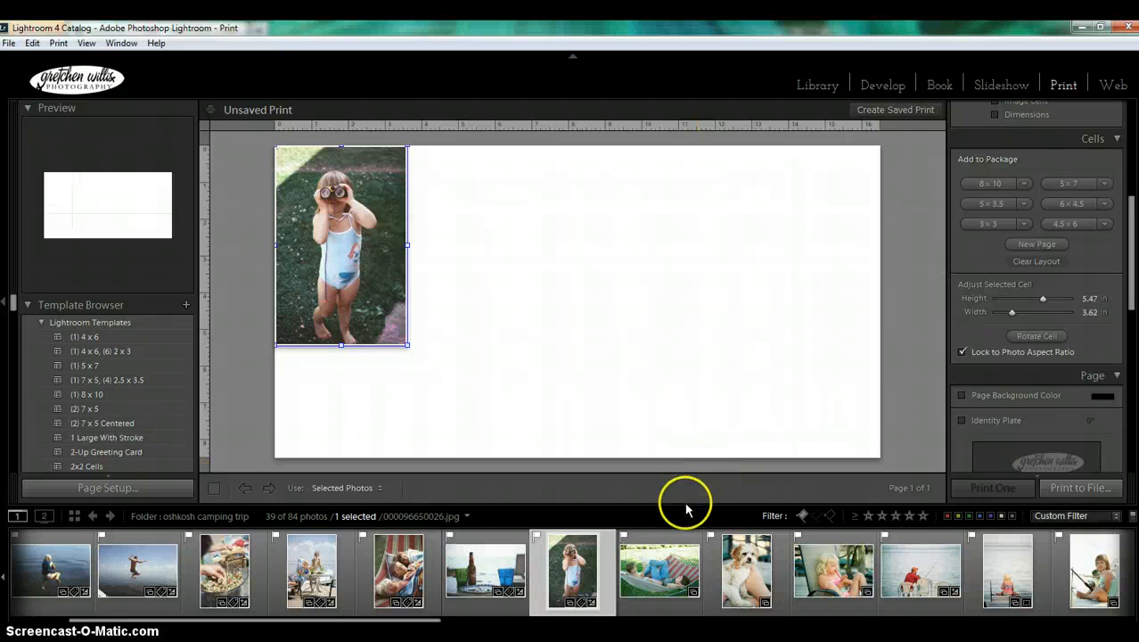
key(ctrl+z)
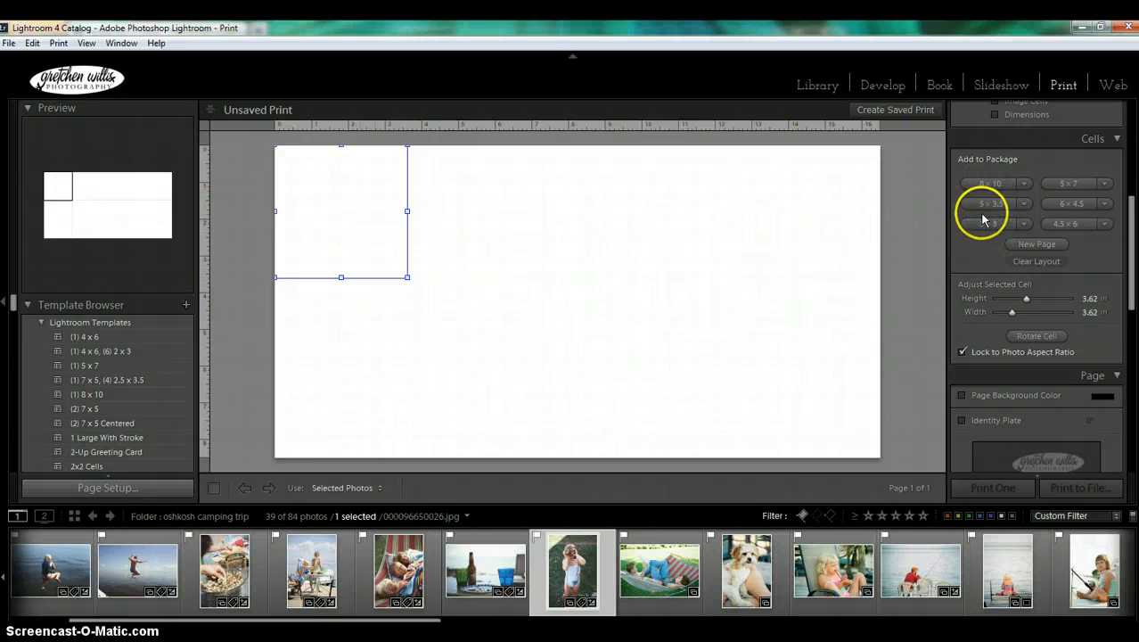
Step: Add a 5 × 7 cell, rotate it to portrait orientation, and place it near the page's right edge
click(1080, 184)
drag(545, 239, 674, 279)
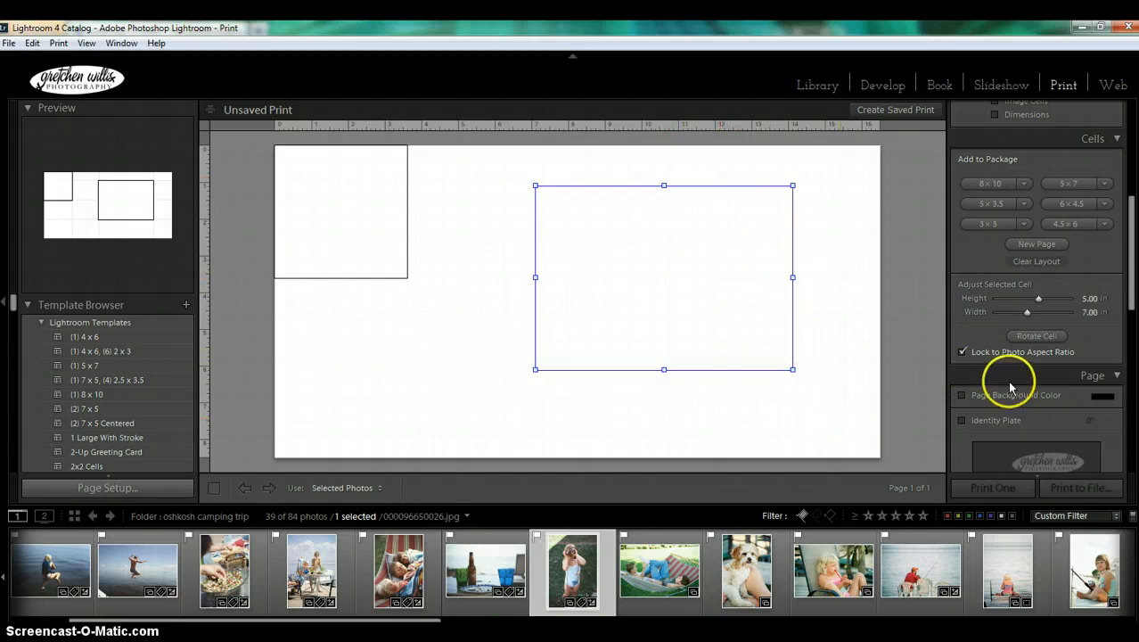
click(1043, 337)
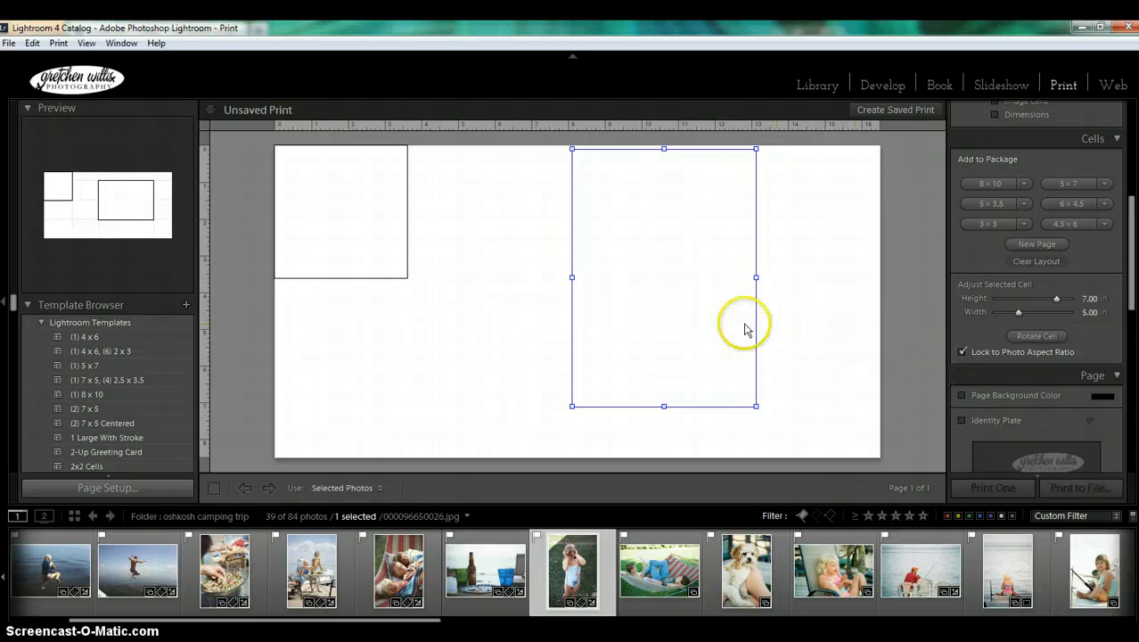
drag(726, 330, 801, 349)
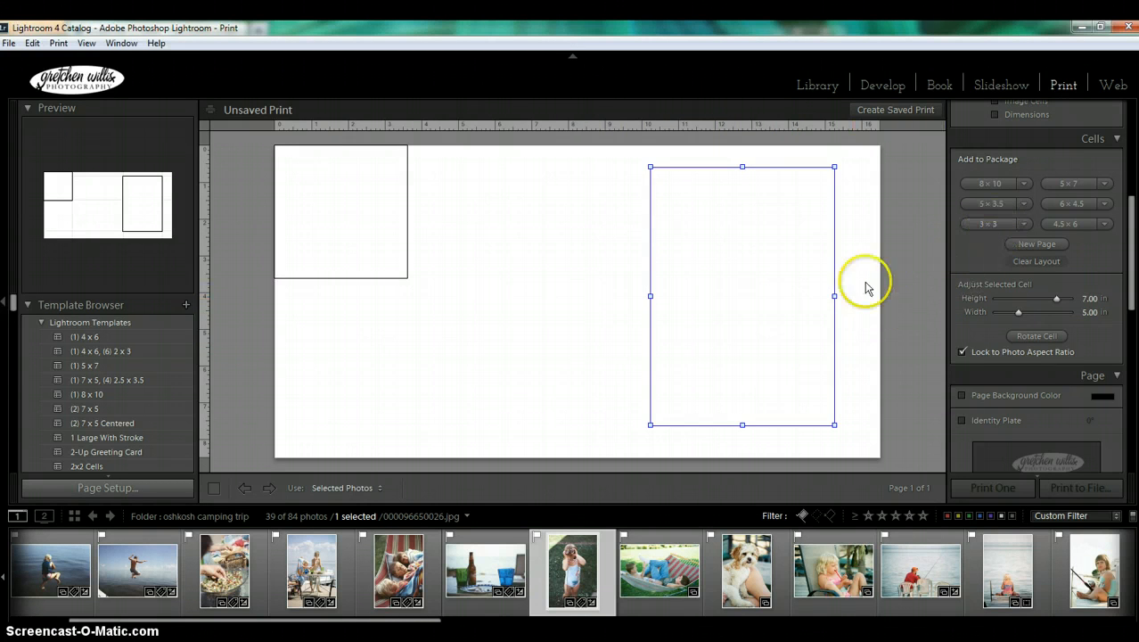
Step: Add a 3 × 3 cell beside the existing square cell and move the original square inward from the page corner
drag(981, 227, 537, 237)
drag(360, 234, 348, 247)
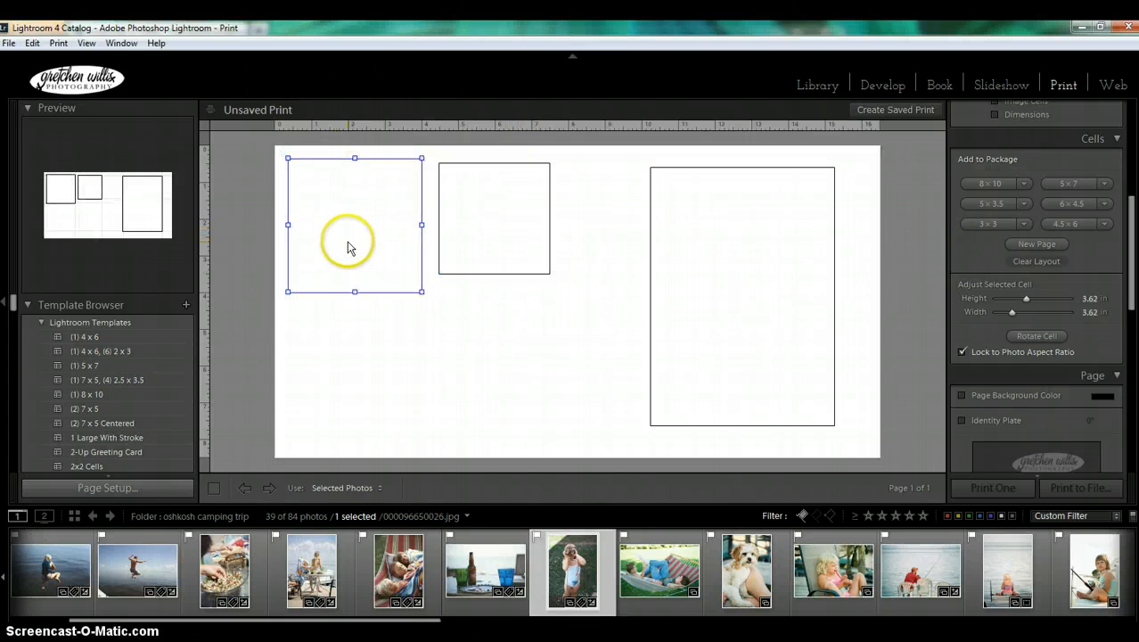
Step: Add another 5 × 7 cell, shrink it to about 5.62 × 4.02 in, and place it below the squares on the first page
click(1078, 189)
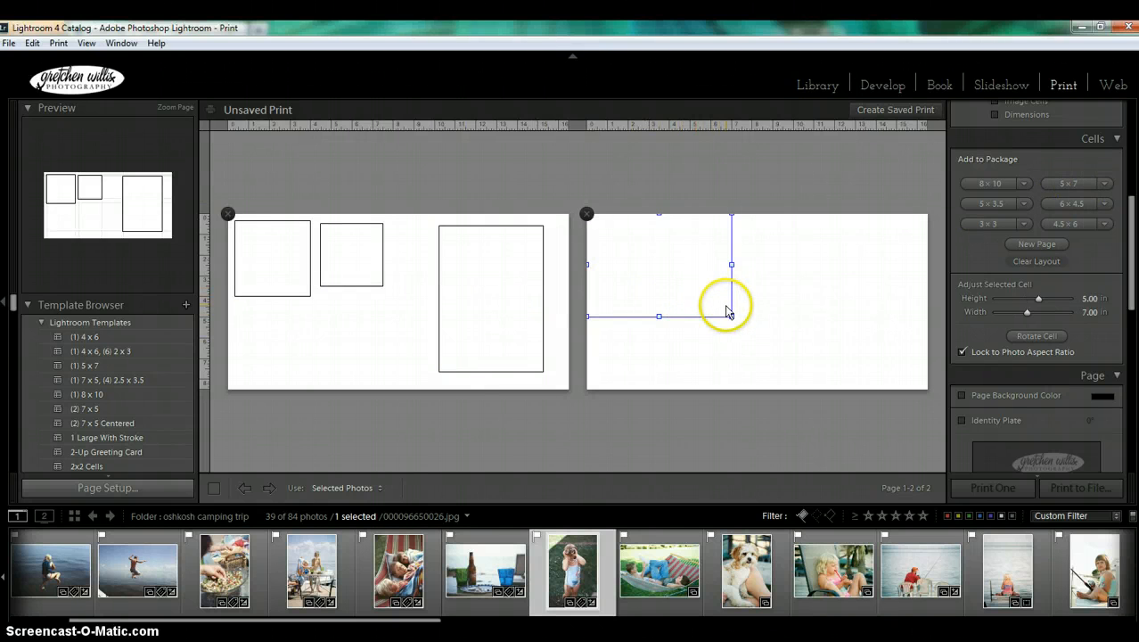
drag(730, 316, 703, 296)
drag(645, 264, 306, 352)
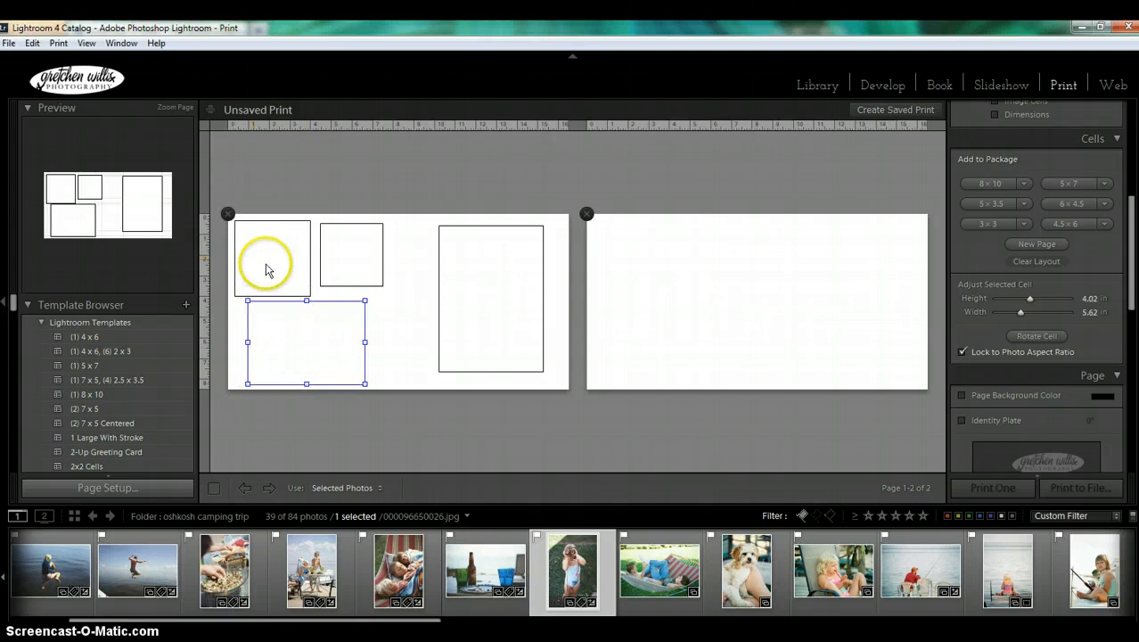
Step: Shrink the upper-left square cell on the first page to about 2.87 in on each side
click(270, 267)
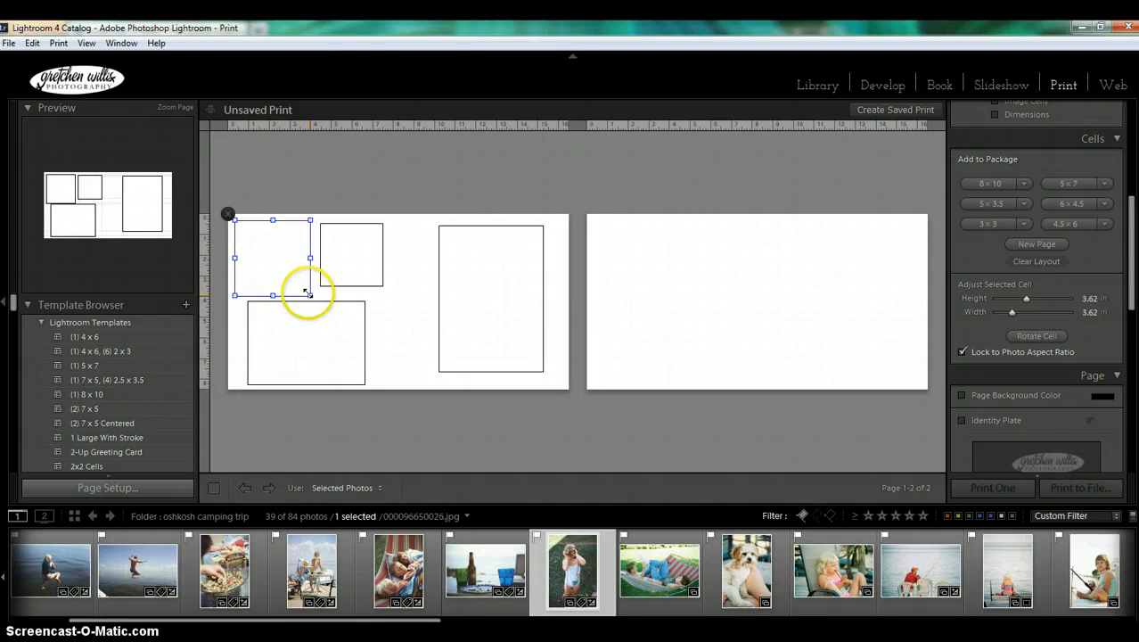
drag(307, 293, 283, 274)
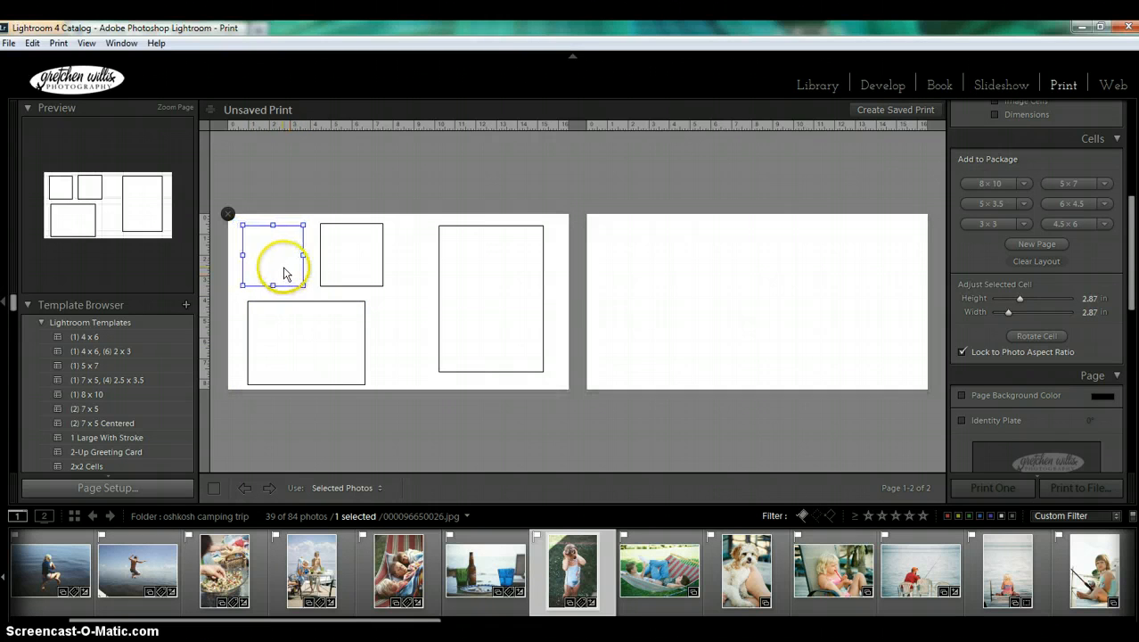
Step: Remove the empty second page and show the page grid on the layout
click(586, 214)
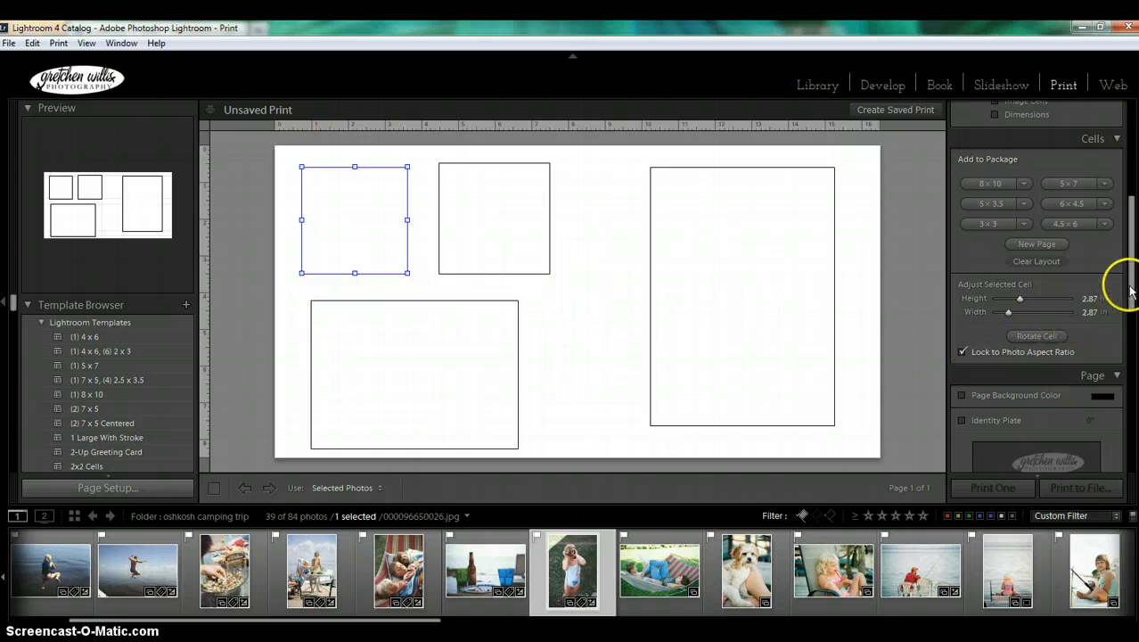
drag(1130, 290, 1130, 248)
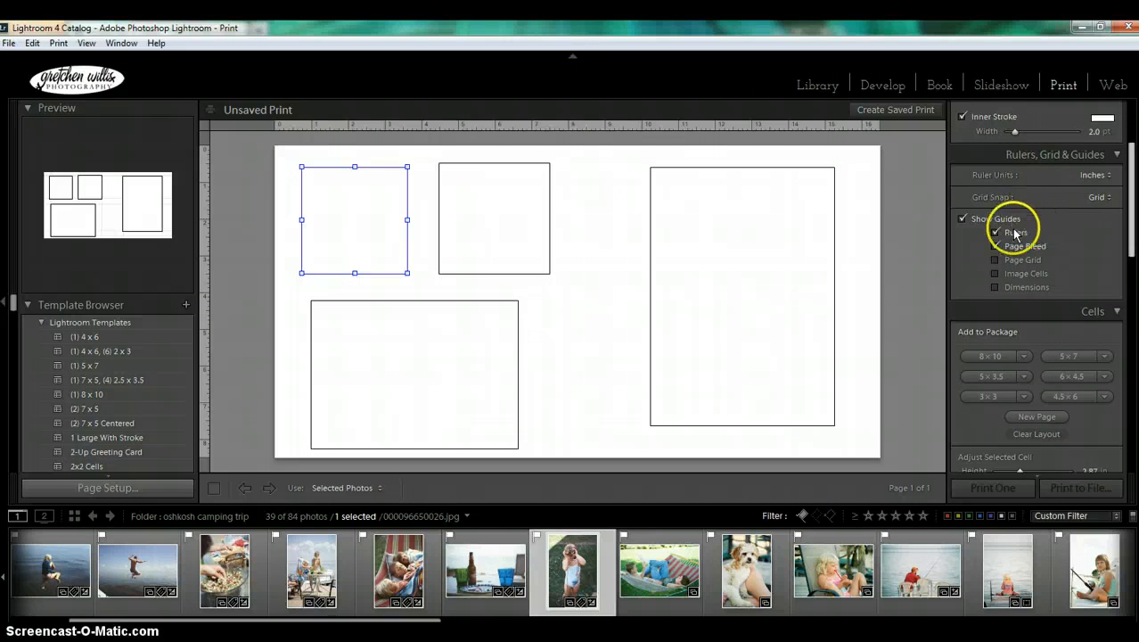
click(996, 260)
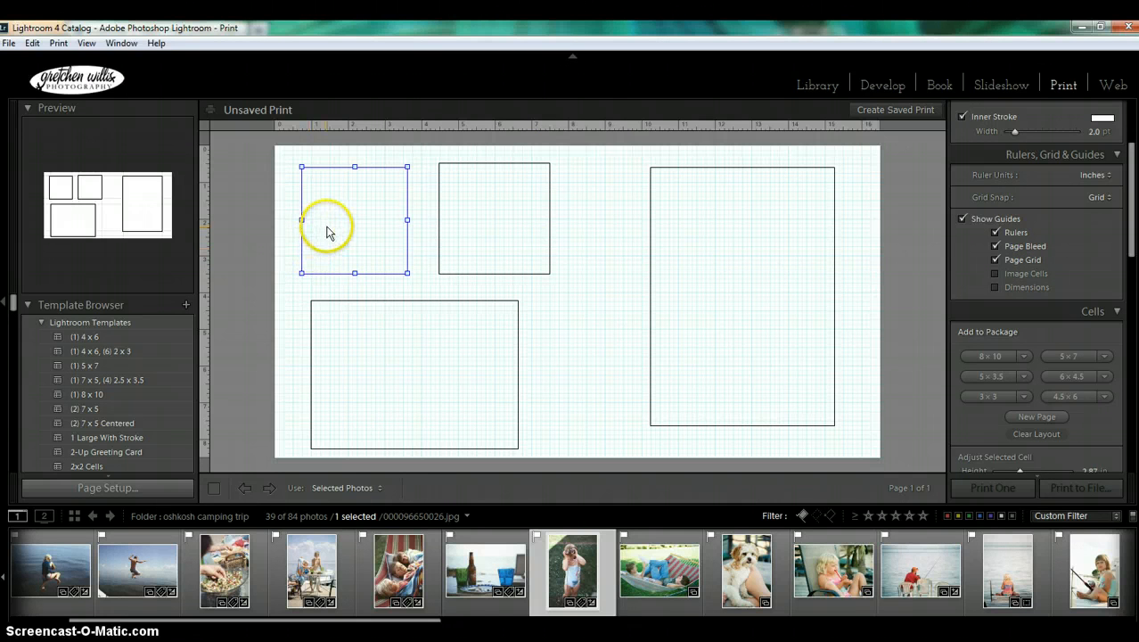
Step: Align the two upper squares as a matching pair about 2.87 in high, and move the landscape cell up closer beneath them
drag(327, 226, 324, 223)
drag(398, 344, 407, 333)
click(545, 271)
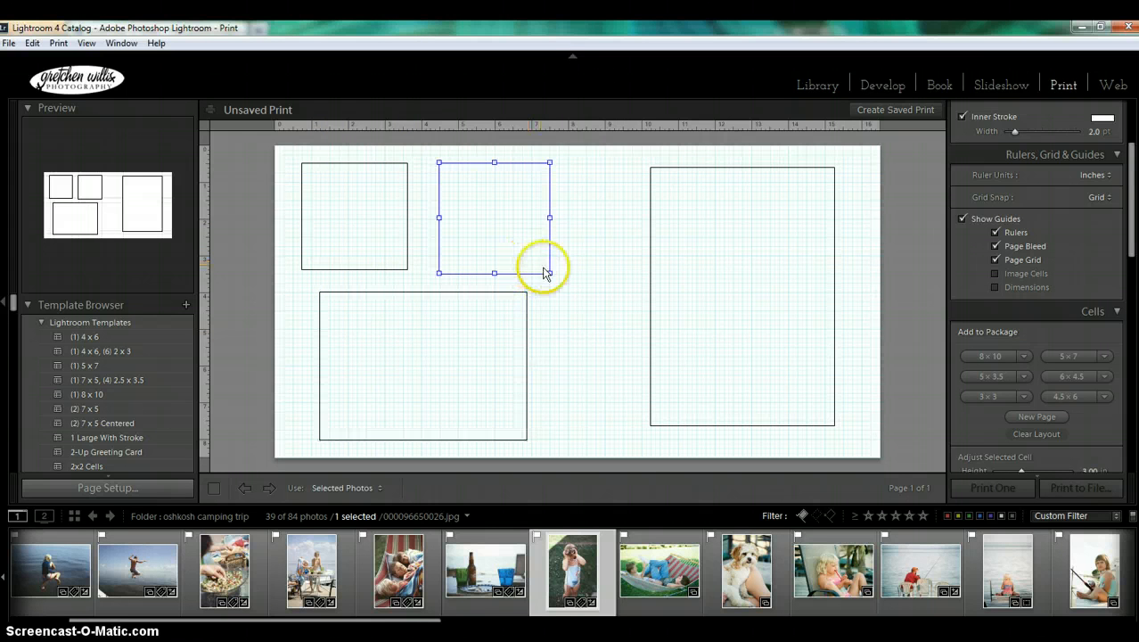
drag(550, 273, 545, 269)
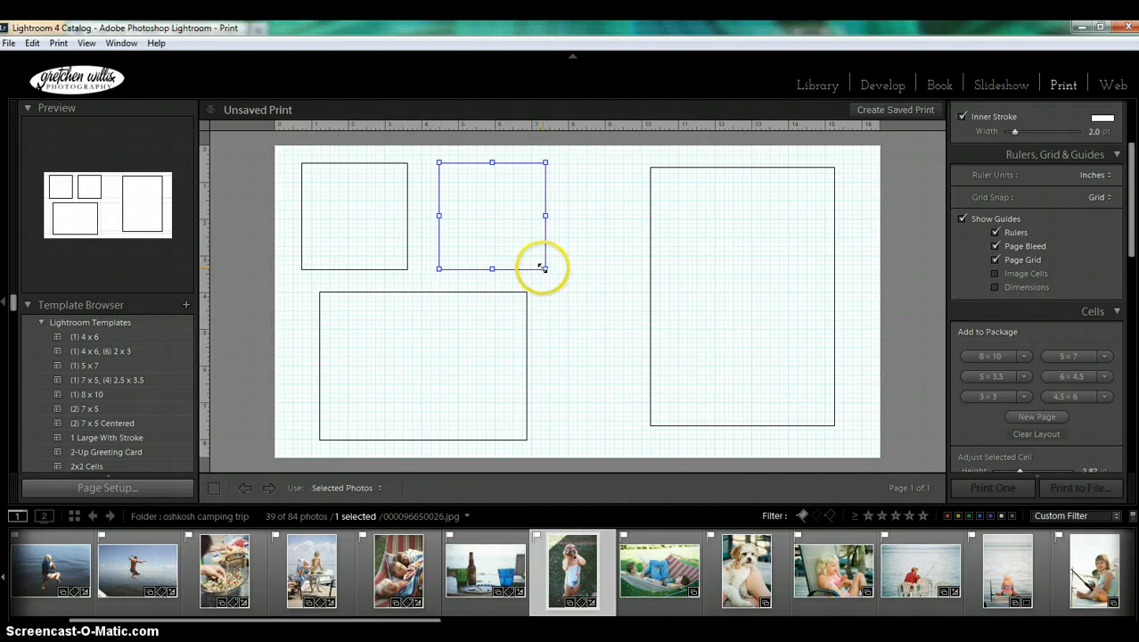
click(428, 375)
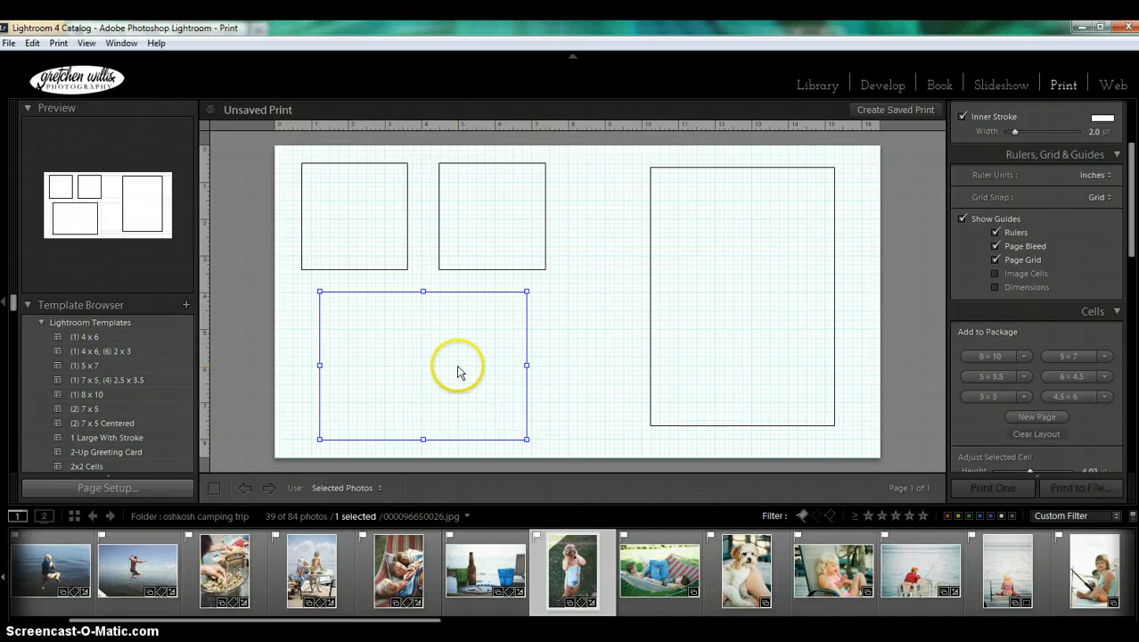
drag(427, 338, 429, 334)
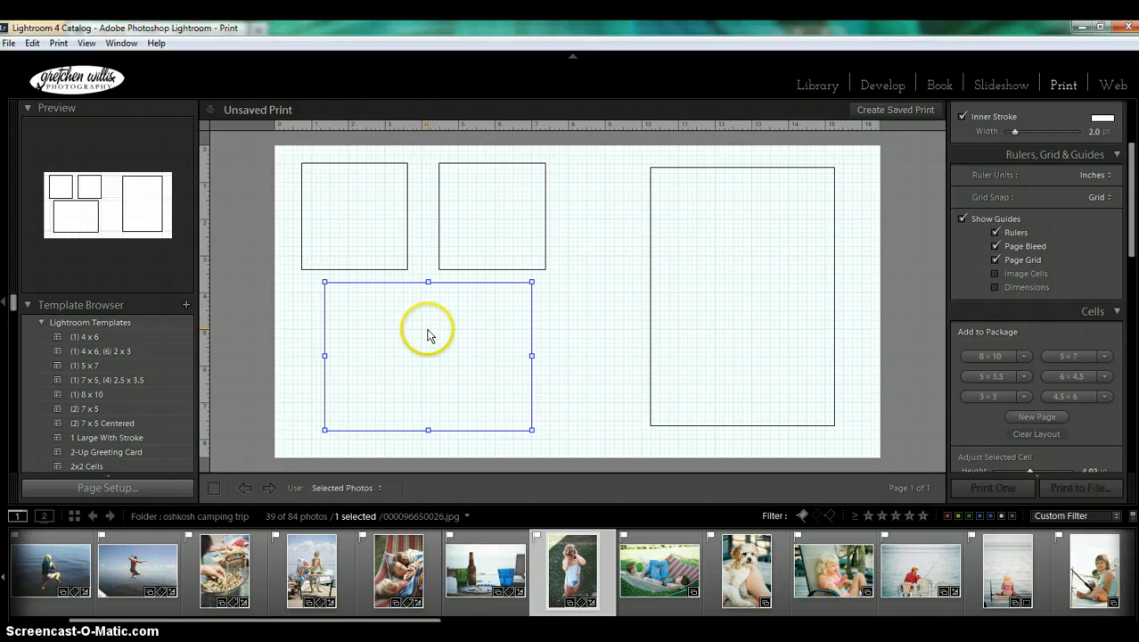
Step: Hide the page grid and turn on the photo border
click(699, 310)
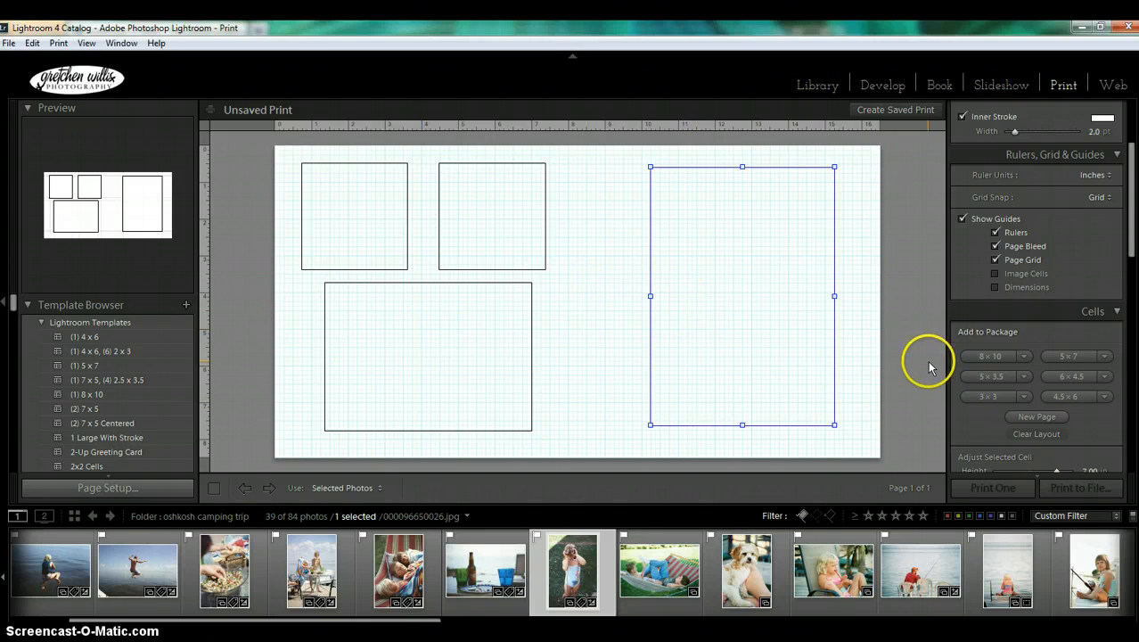
click(995, 261)
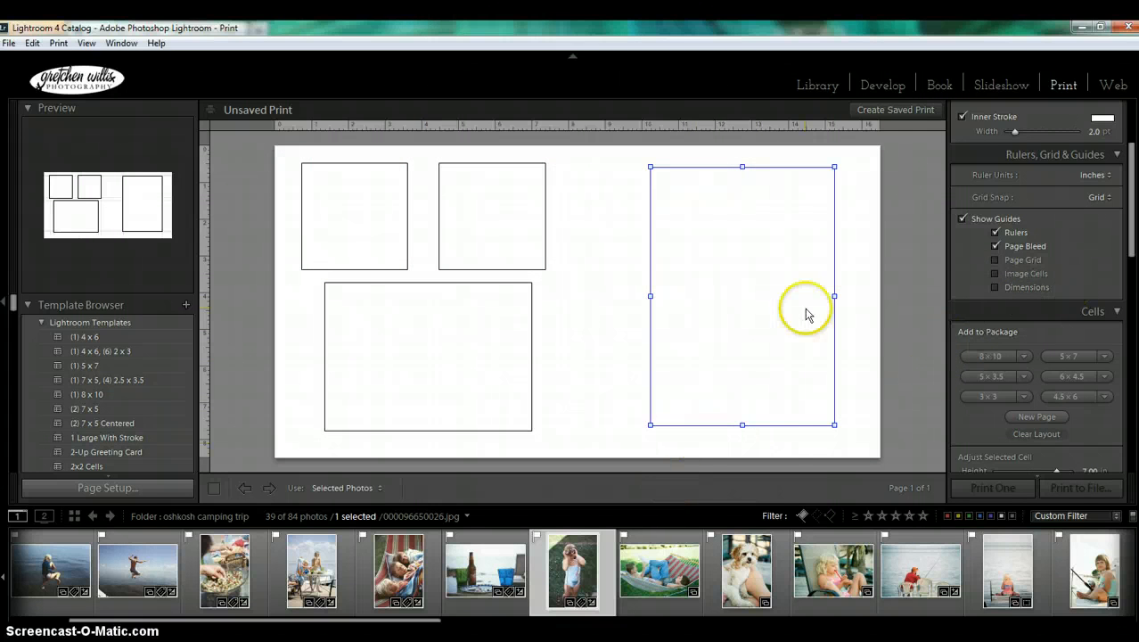
click(874, 346)
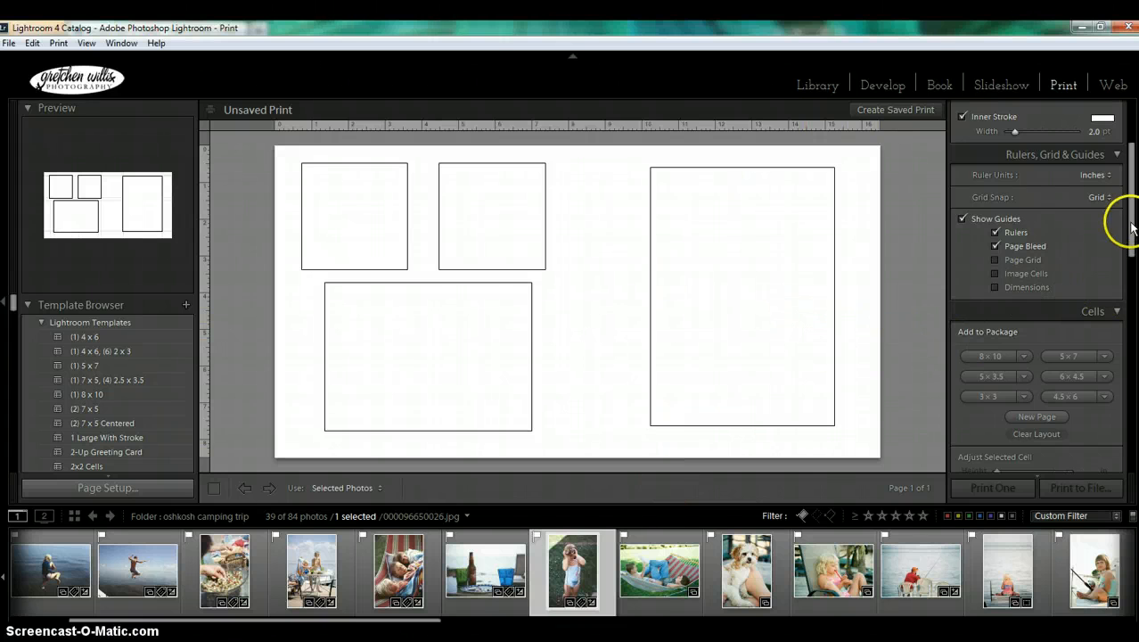
drag(1130, 227, 1135, 149)
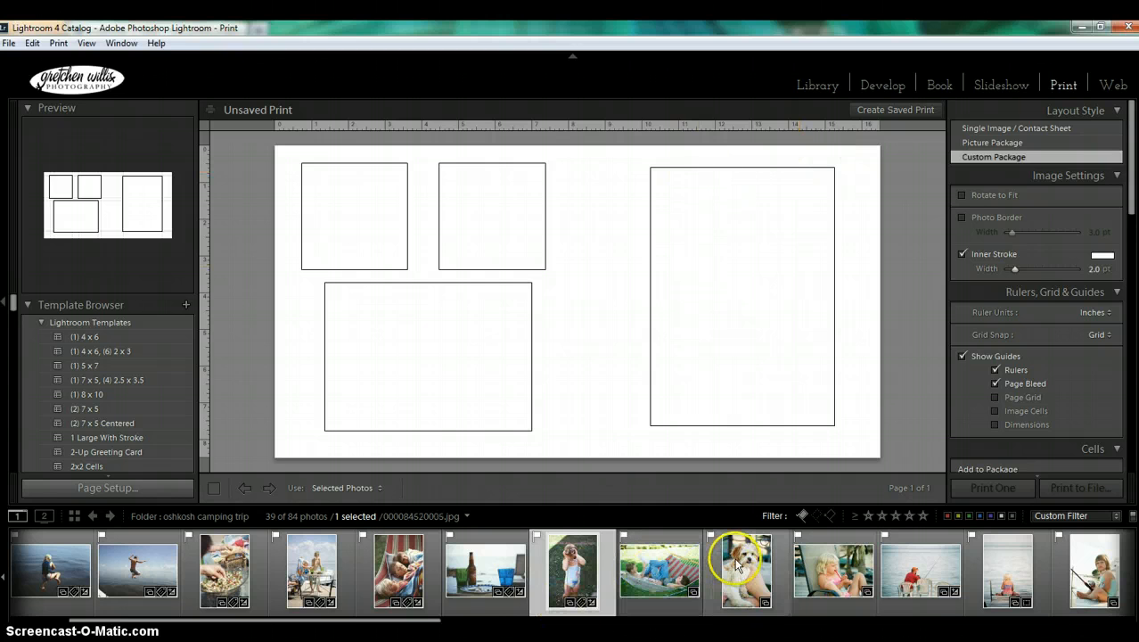
click(961, 219)
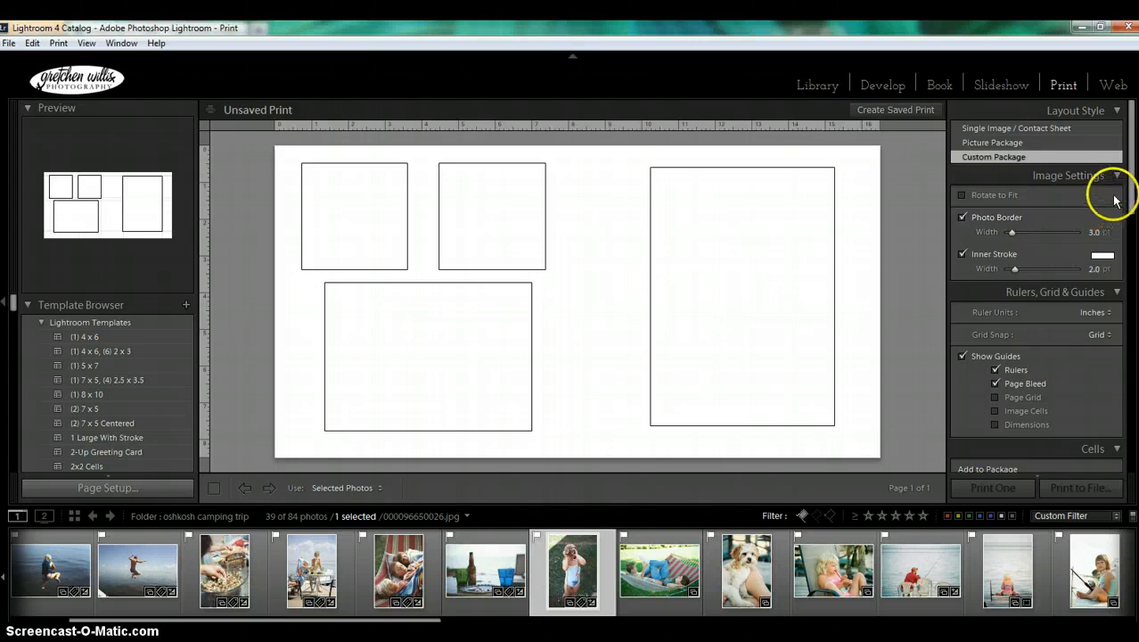
Step: Add a cell with a new custom size of 1 × 1 in to the page
drag(1126, 178, 1130, 259)
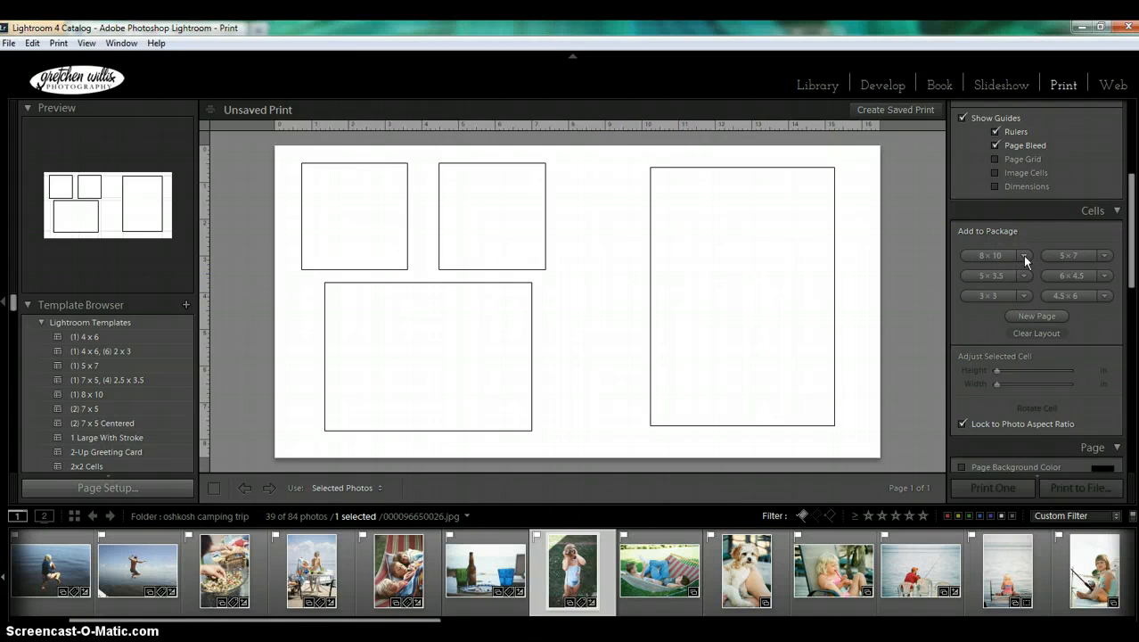
click(1024, 295)
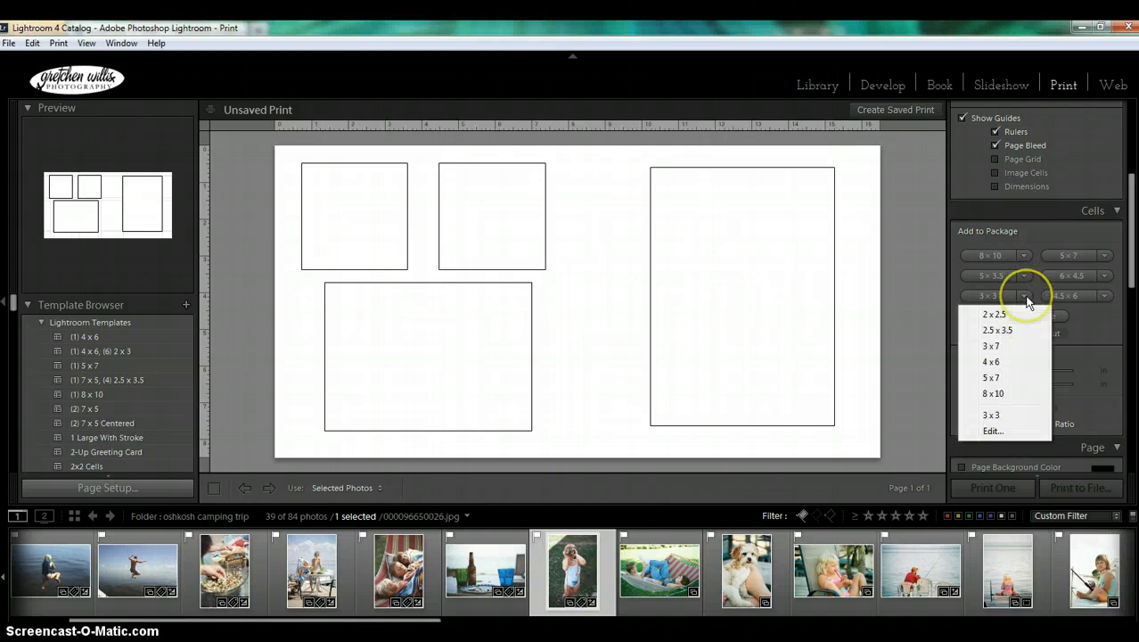
click(991, 431)
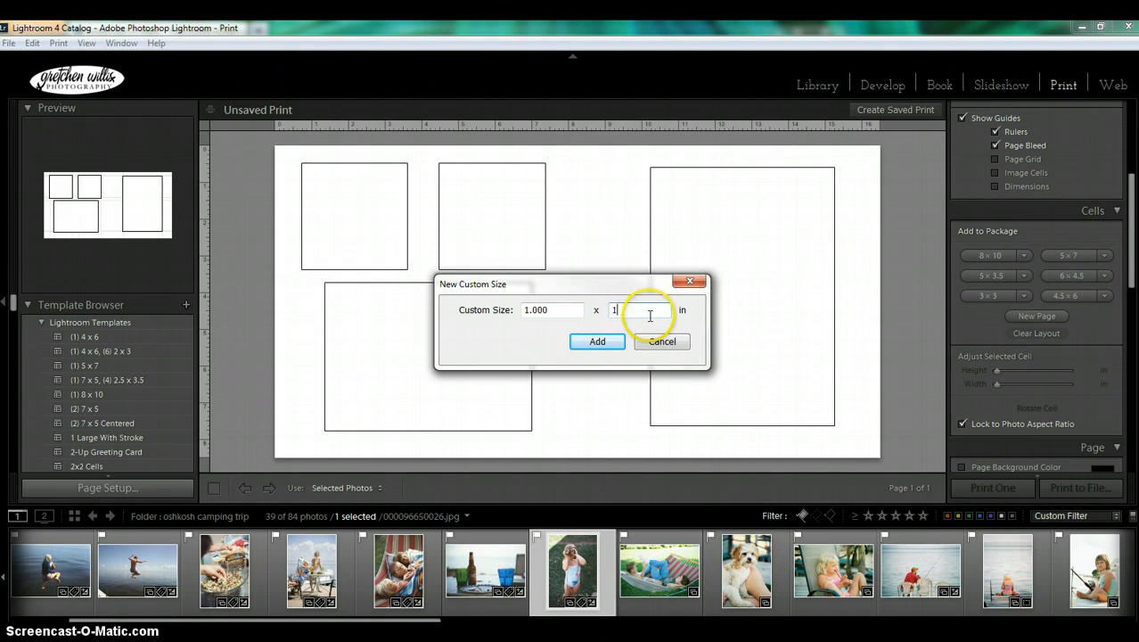
click(650, 316)
text(1)
click(613, 340)
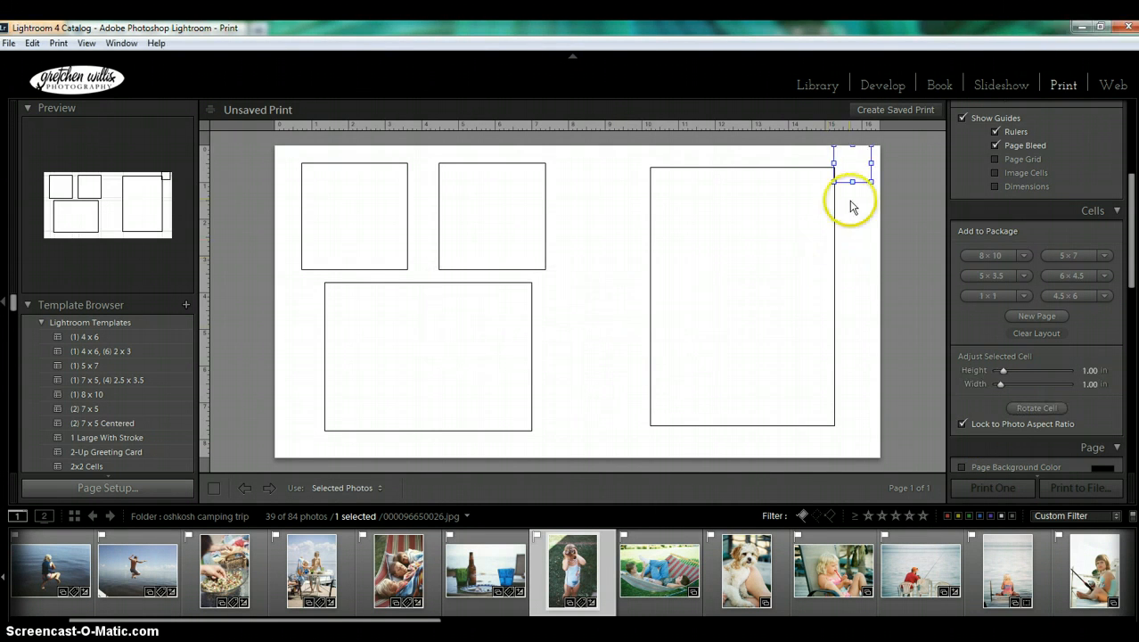
Step: Move the 1 × 1 in cell into the gap beside the landscape cell, then delete it
drag(857, 173, 636, 318)
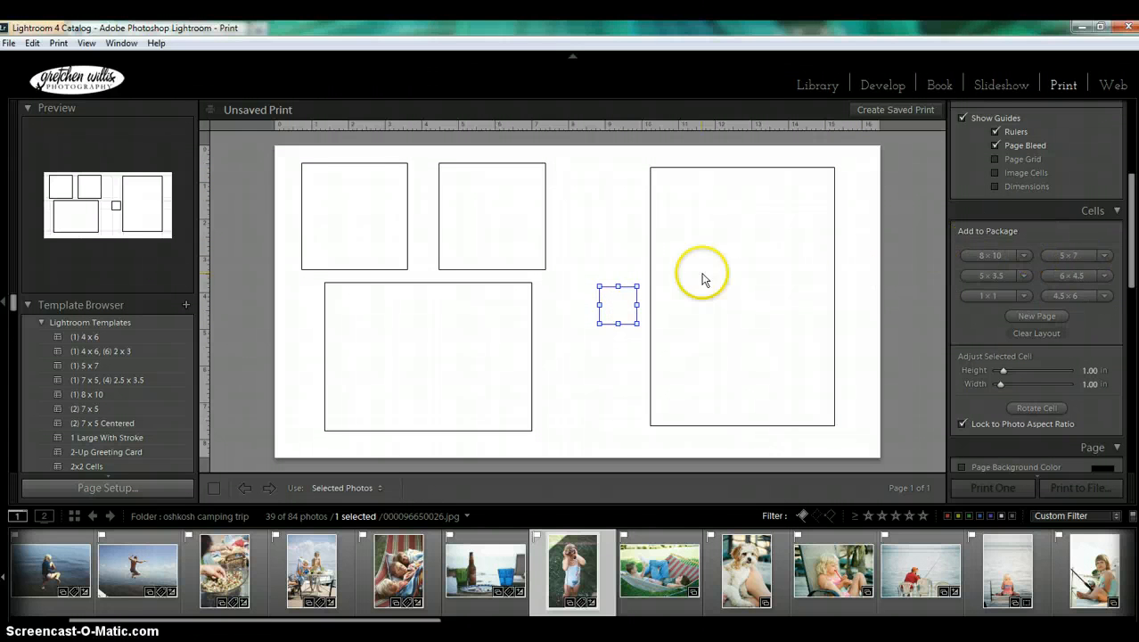
drag(610, 301, 576, 339)
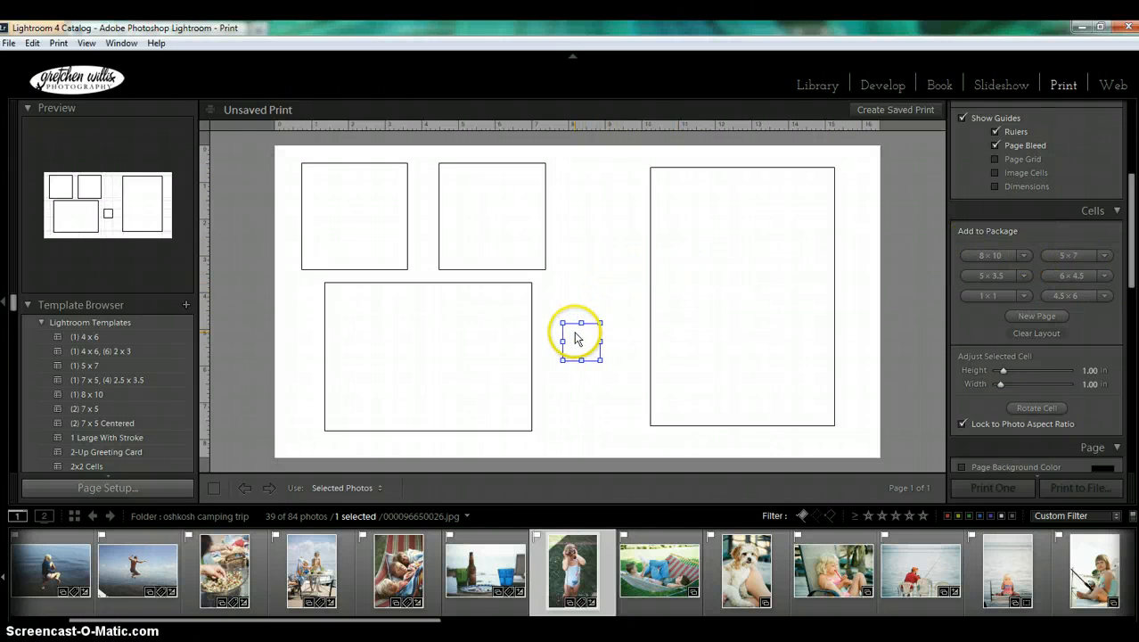
key(Delete)
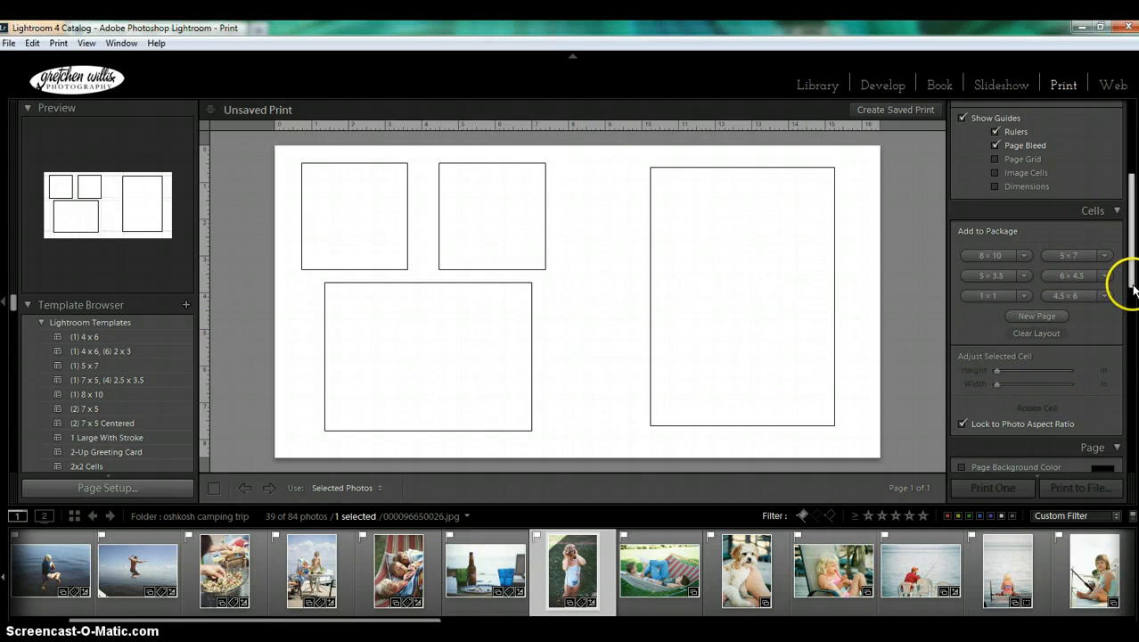
drag(1131, 285, 1134, 375)
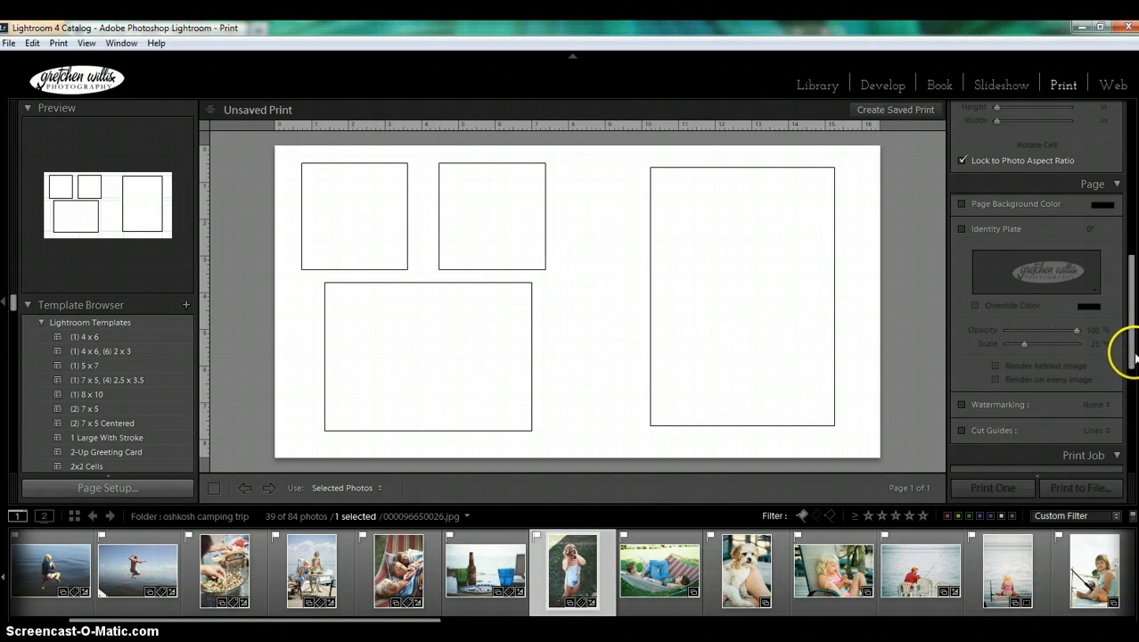
mouse_move(1132, 360)
mouse_down()
mouse_move(1133, 380)
mouse_move(1133, 350)
mouse_up()
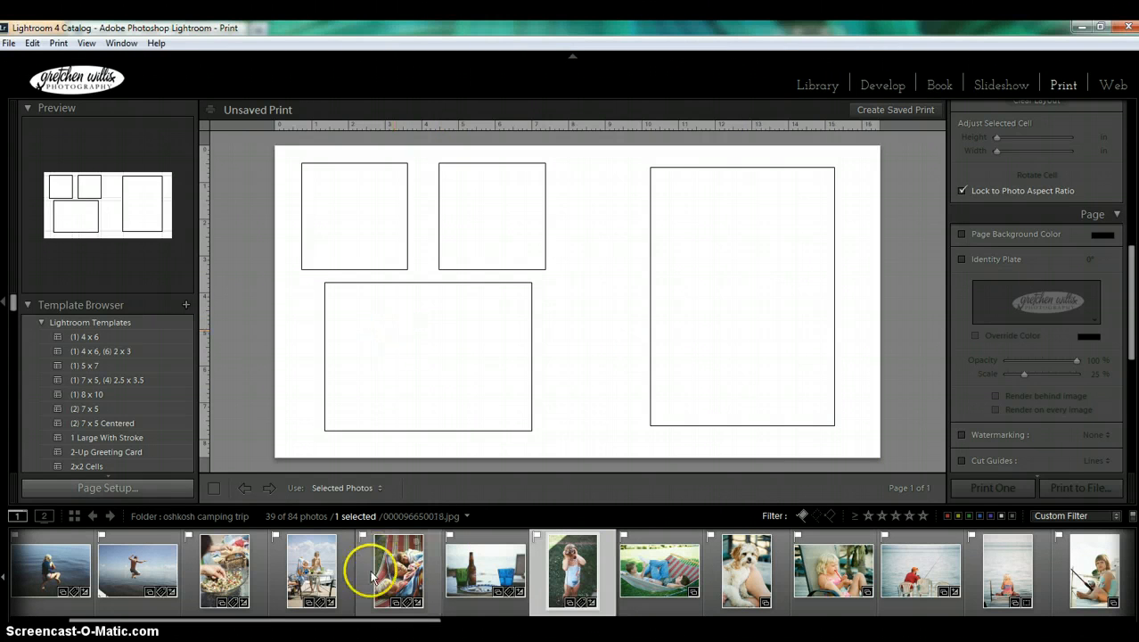
Step: Save the layout as a template named "BC LR album 1" in a new folder called "BC album sheets"
click(187, 305)
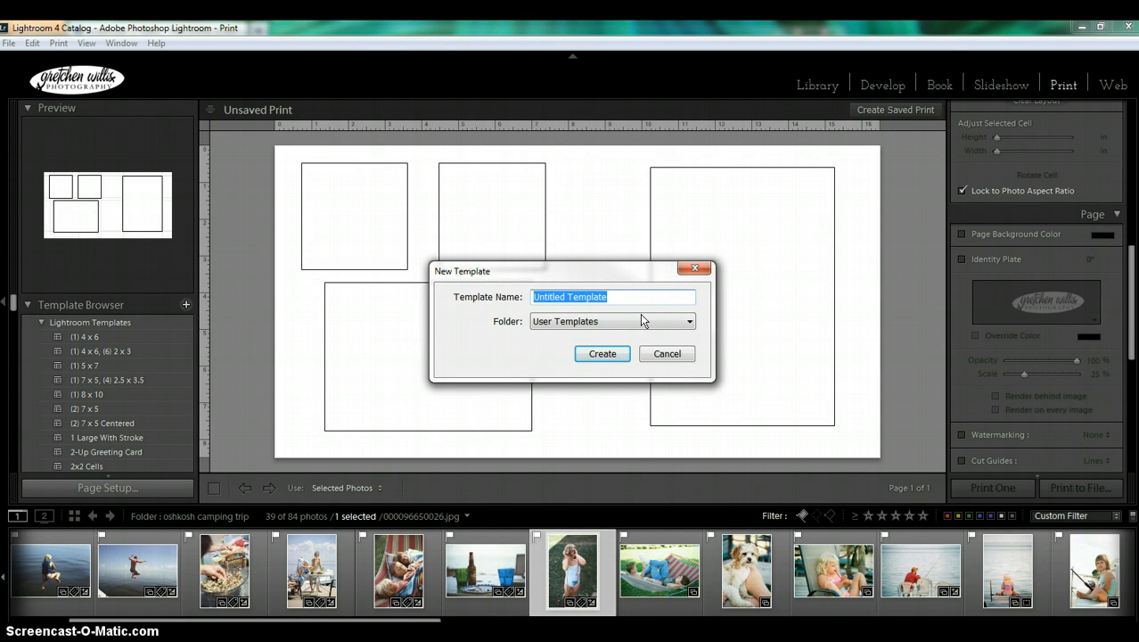
text(BC  LR  album 1)
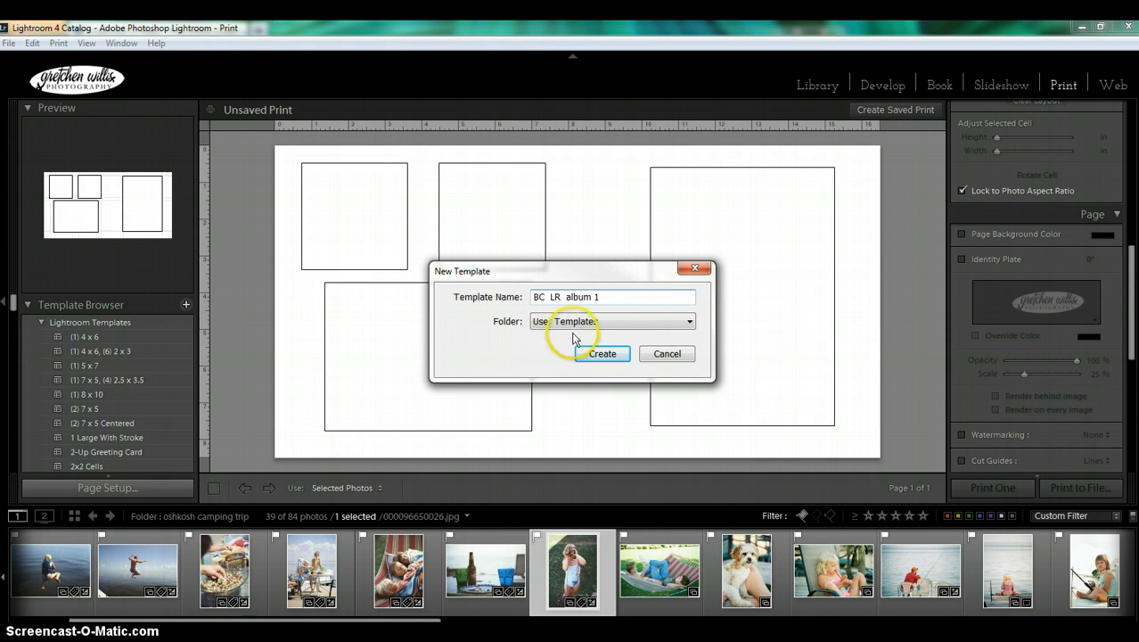
click(671, 323)
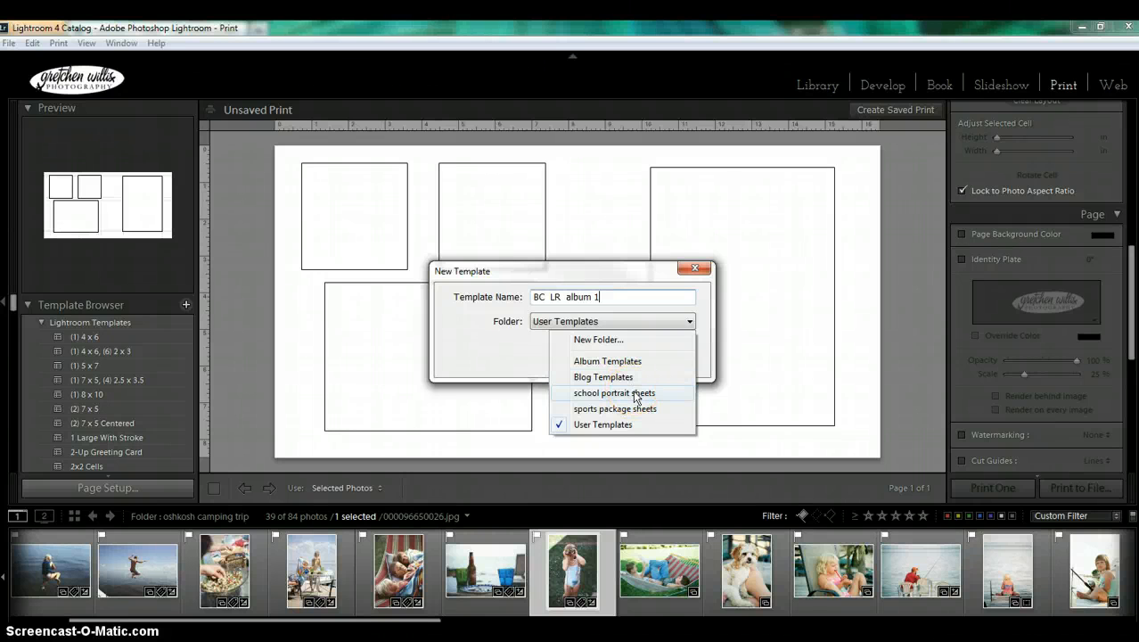
click(612, 343)
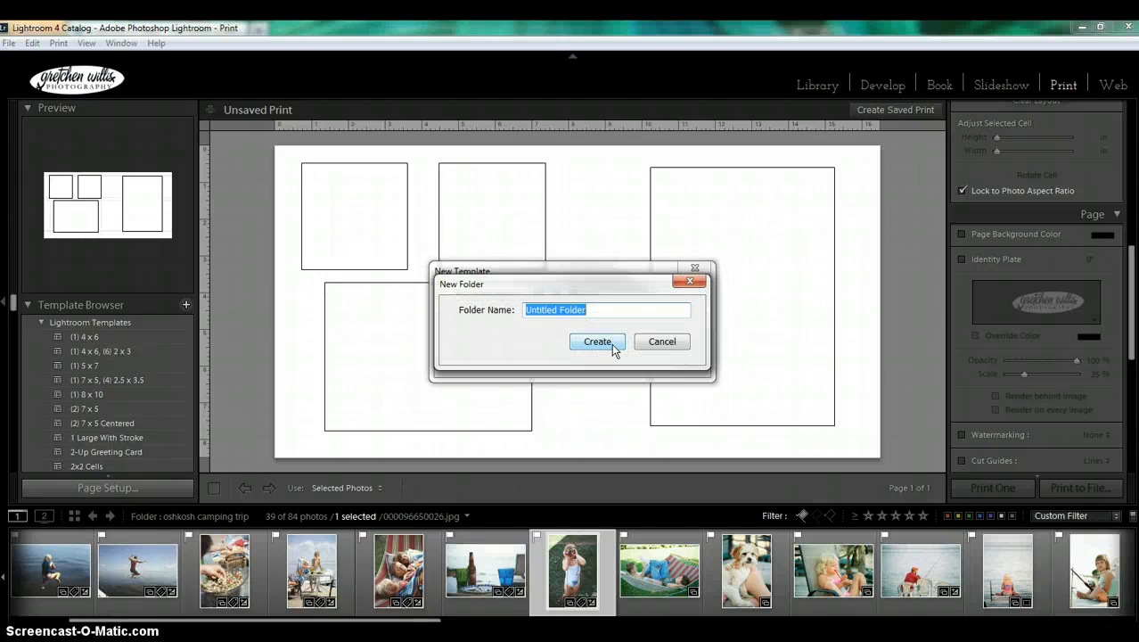
text(BC album sheets)
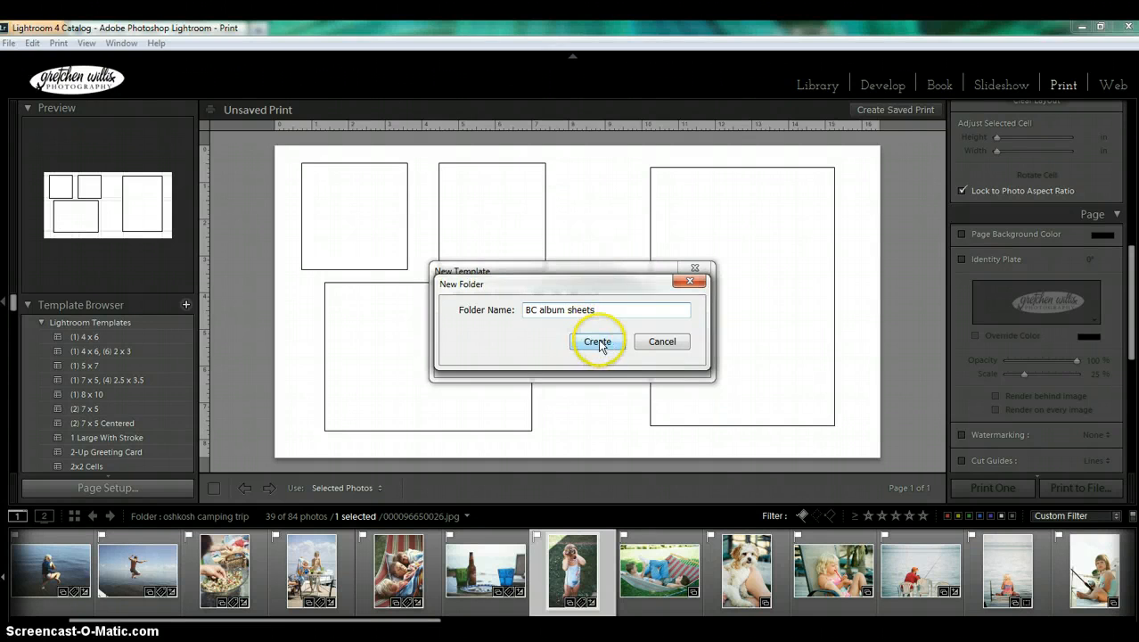
click(597, 341)
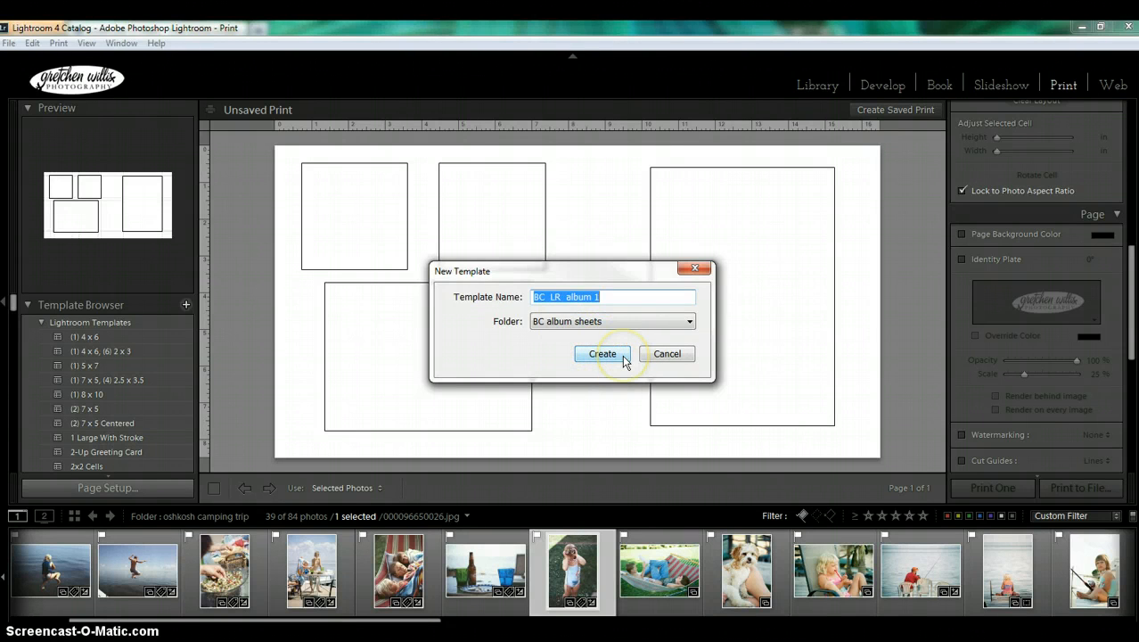
click(621, 357)
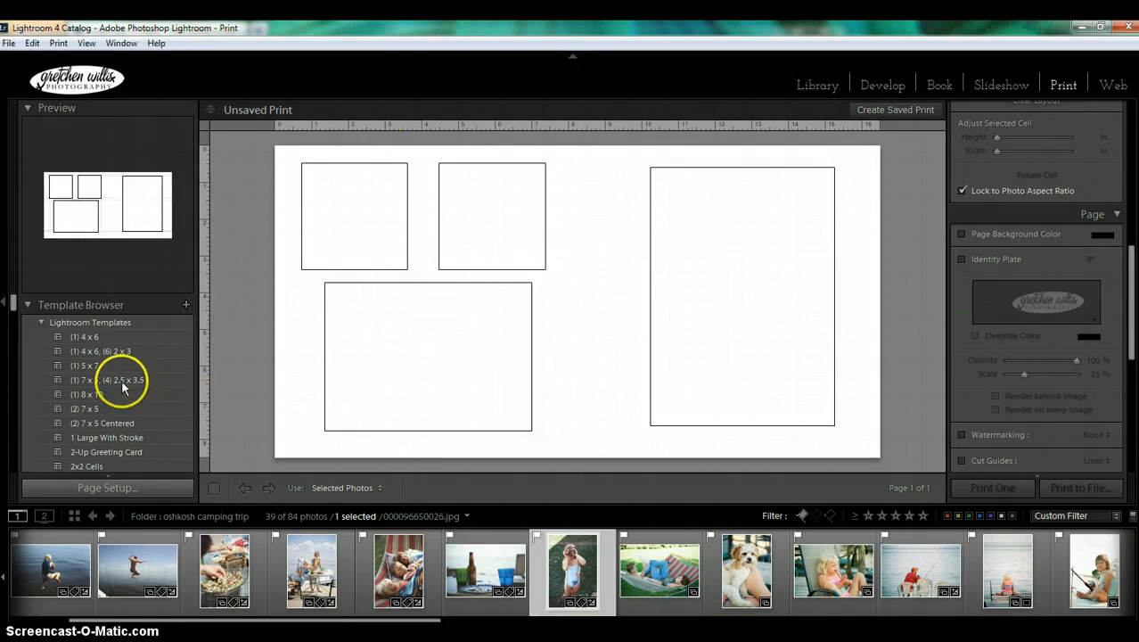
Step: Expand the BC album sheets template folder, try the "1 vertical 3 square" blog template, and apply "BC LR album 1" again
click(39, 322)
click(39, 337)
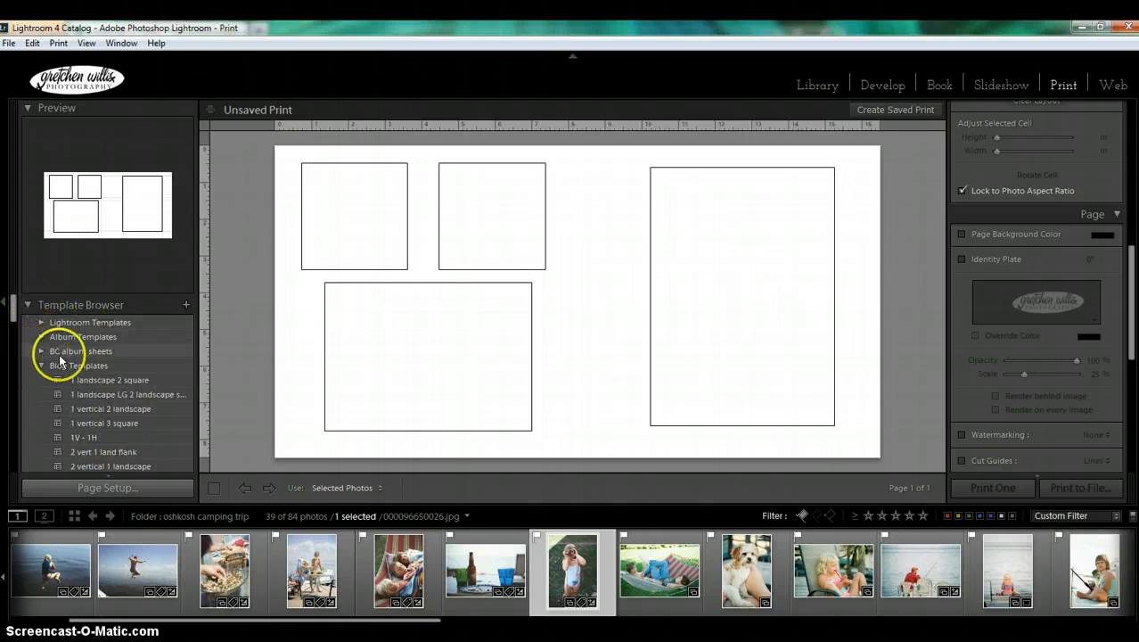
click(41, 351)
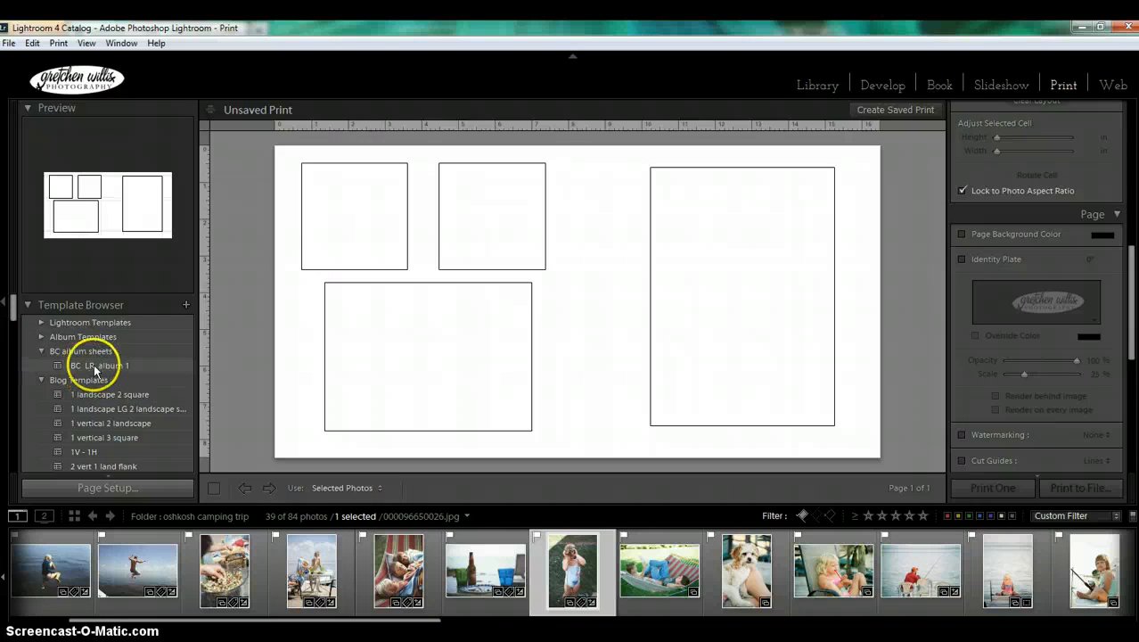
click(99, 439)
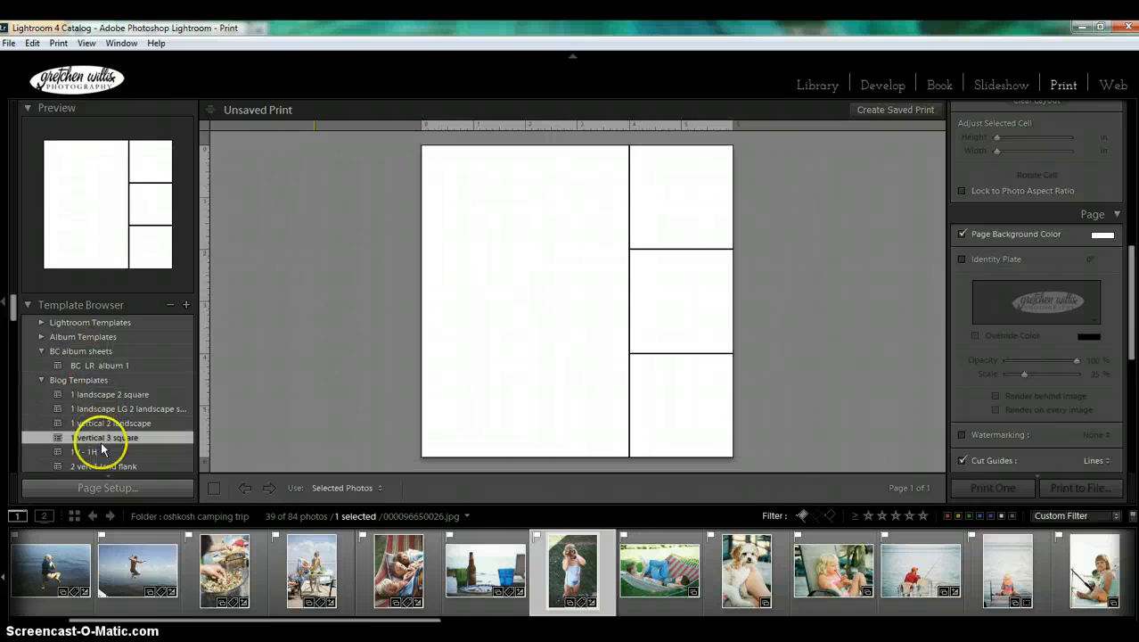
click(124, 367)
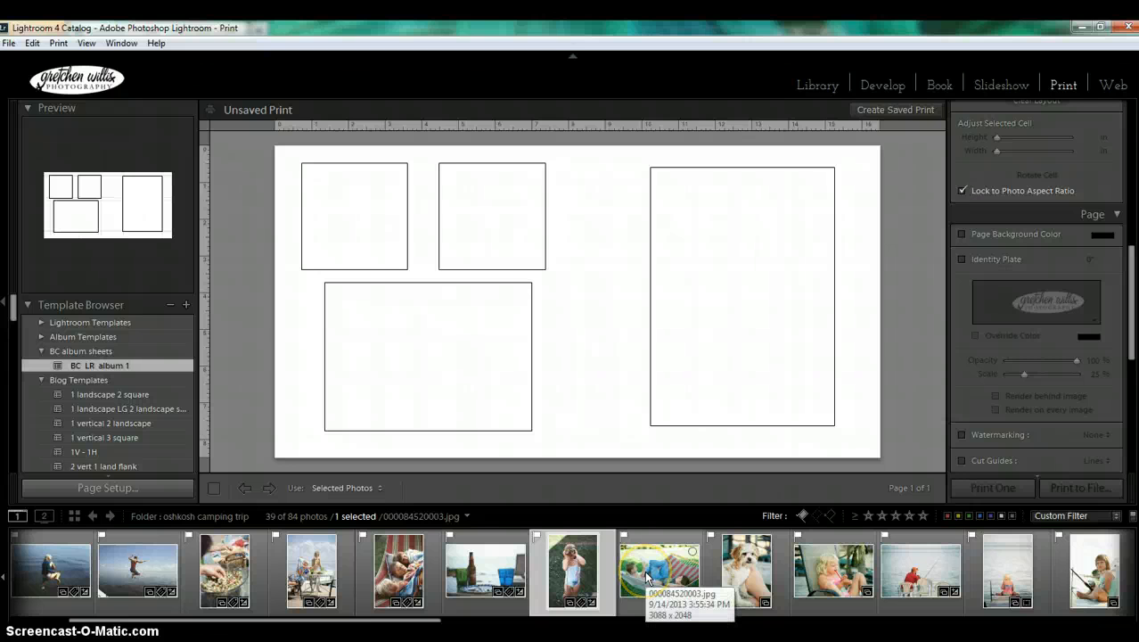
Step: Place the photo of the two children in the hammock into the landscape cell below the squares
drag(647, 578, 424, 402)
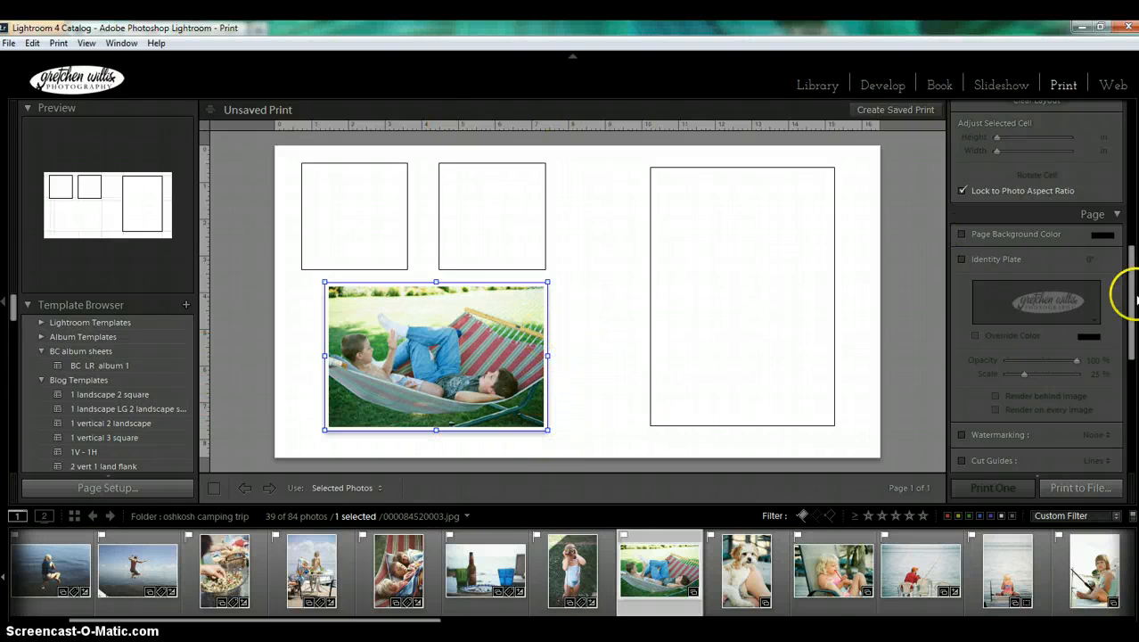
Step: Set the inner stroke to a muted red sampled from the hammock photo and its width to 2.7 pt
drag(1133, 302, 1133, 203)
scroll(1114, 145, up, 5)
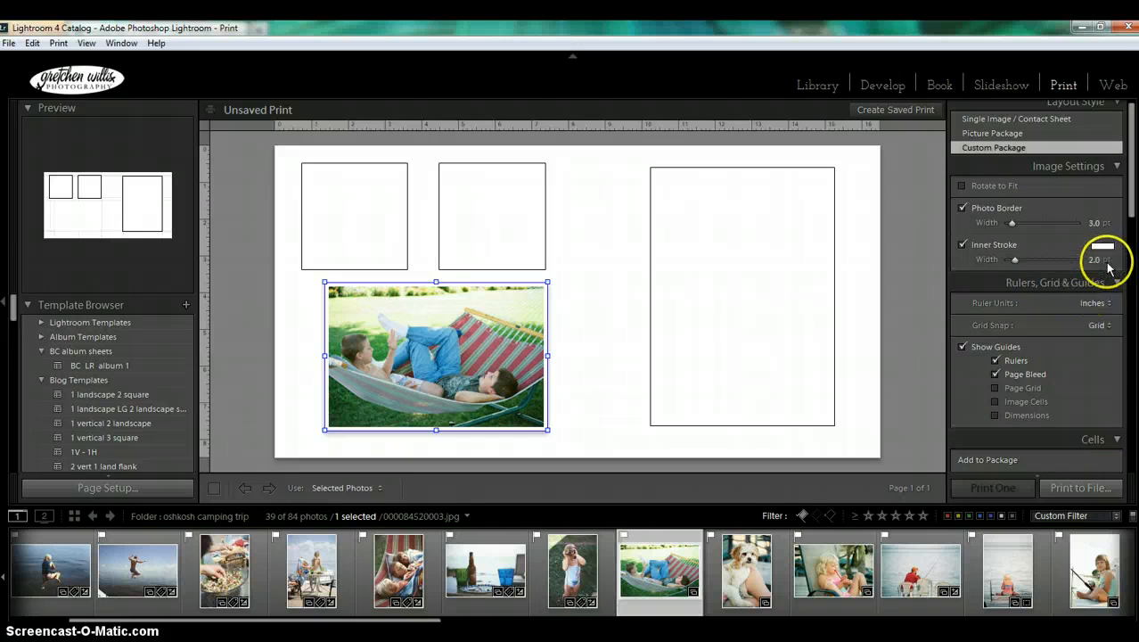
click(1104, 247)
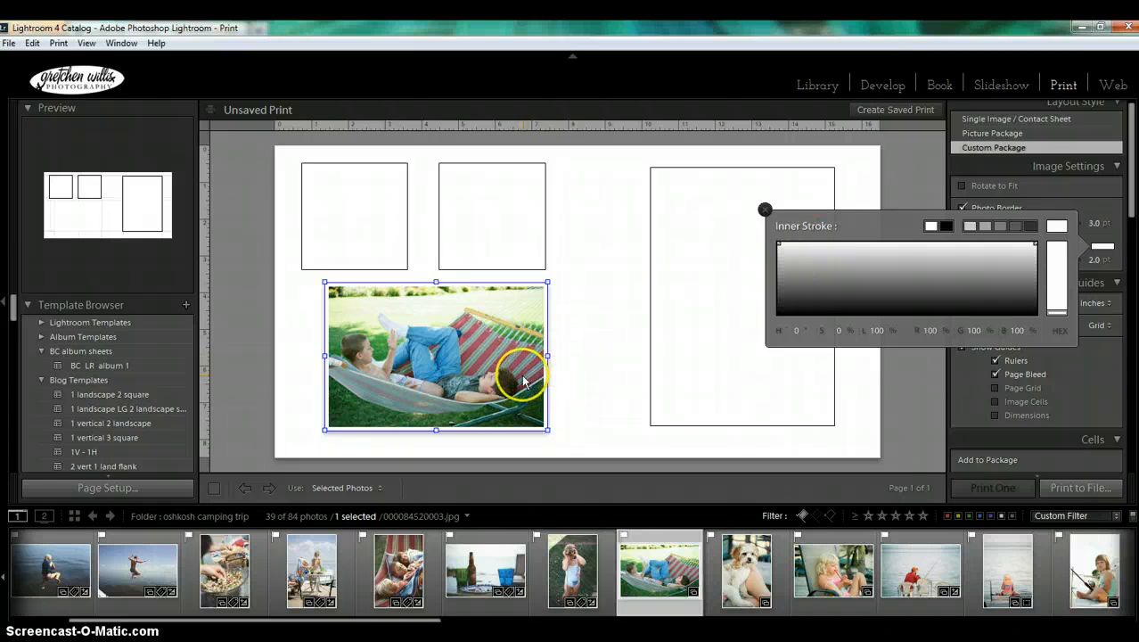
click(891, 275)
mouse_move(900, 266)
mouse_down()
mouse_move(574, 301)
mouse_move(533, 334)
mouse_move(499, 338)
mouse_move(462, 319)
mouse_move(483, 321)
mouse_up()
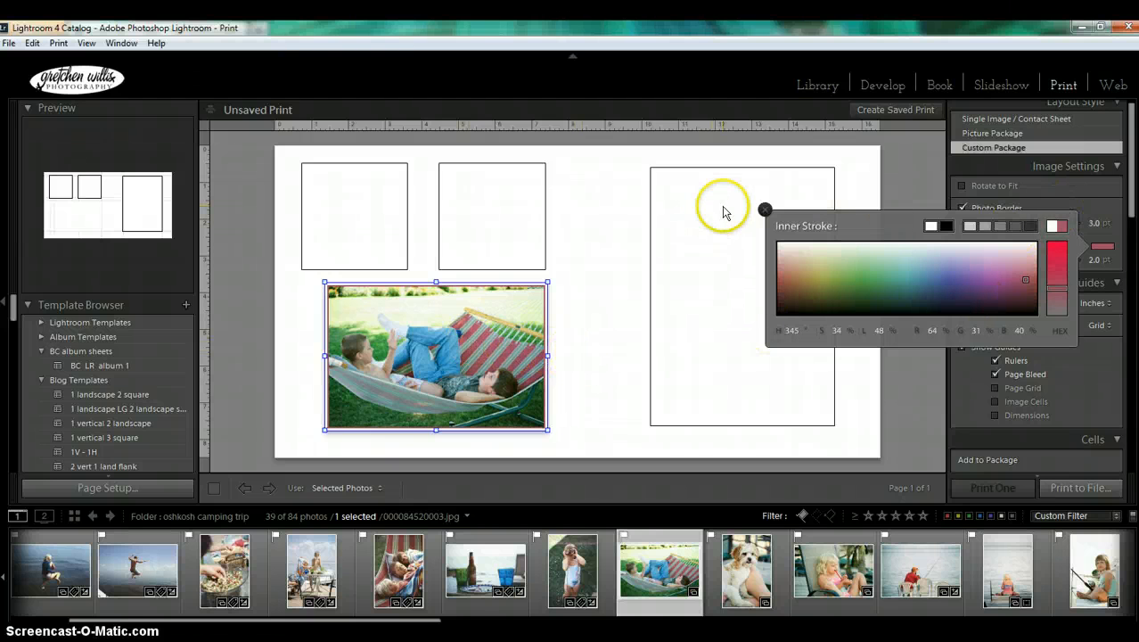
click(595, 336)
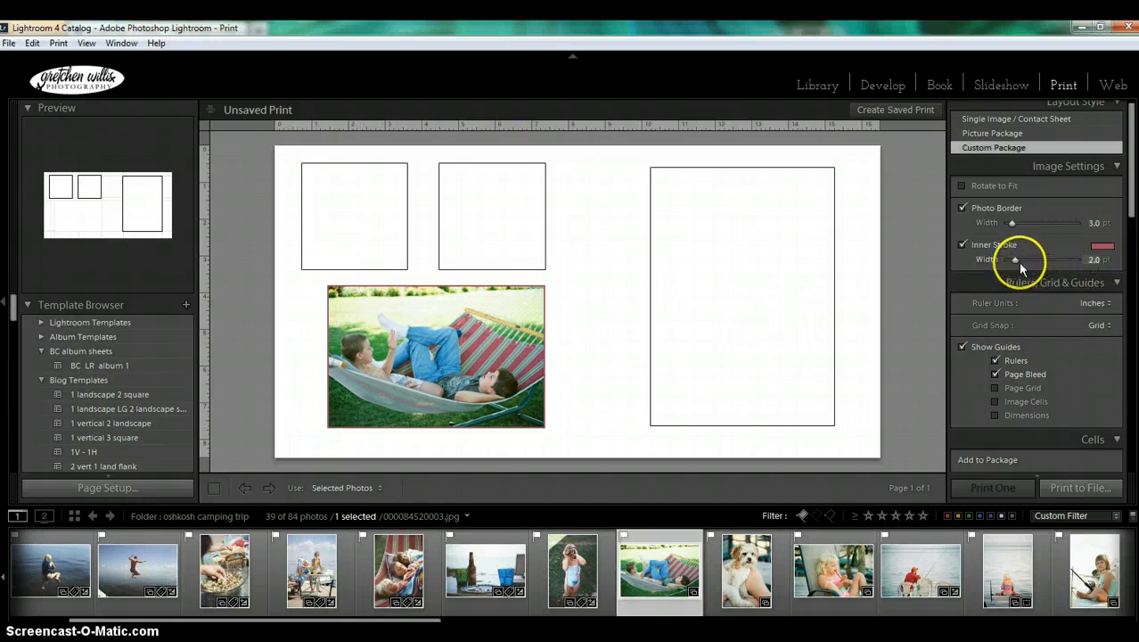
mouse_move(1017, 261)
mouse_down()
mouse_move(1061, 273)
mouse_move(1018, 267)
mouse_up()
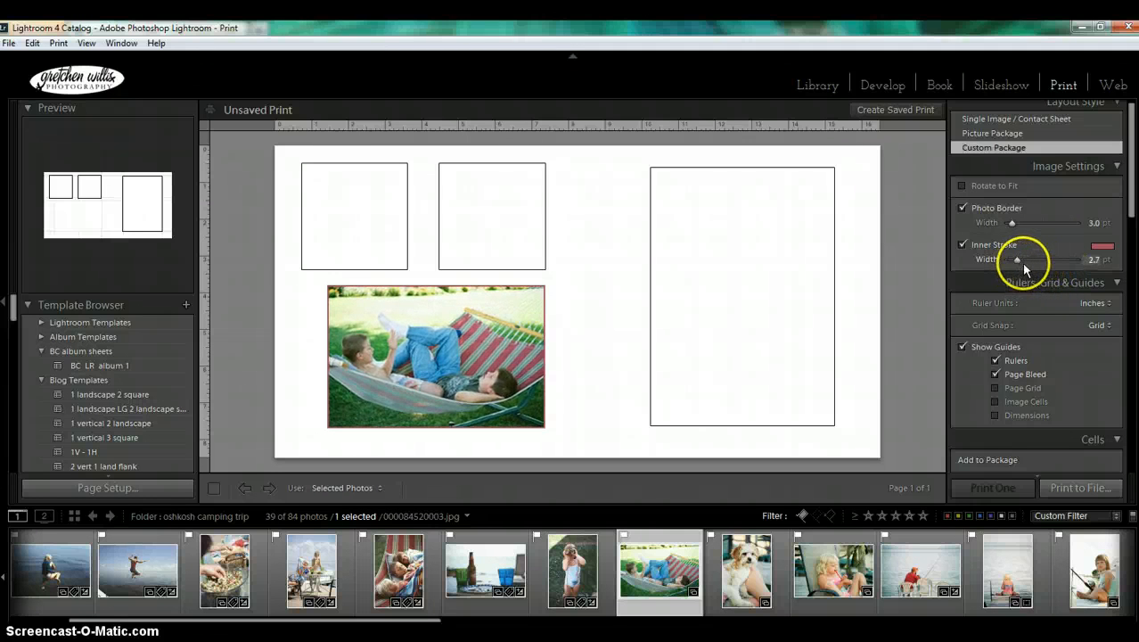
Step: Enable the page background color and set it to a teal blue sampled from the jeans in the hammock photo
drag(1123, 201, 1114, 313)
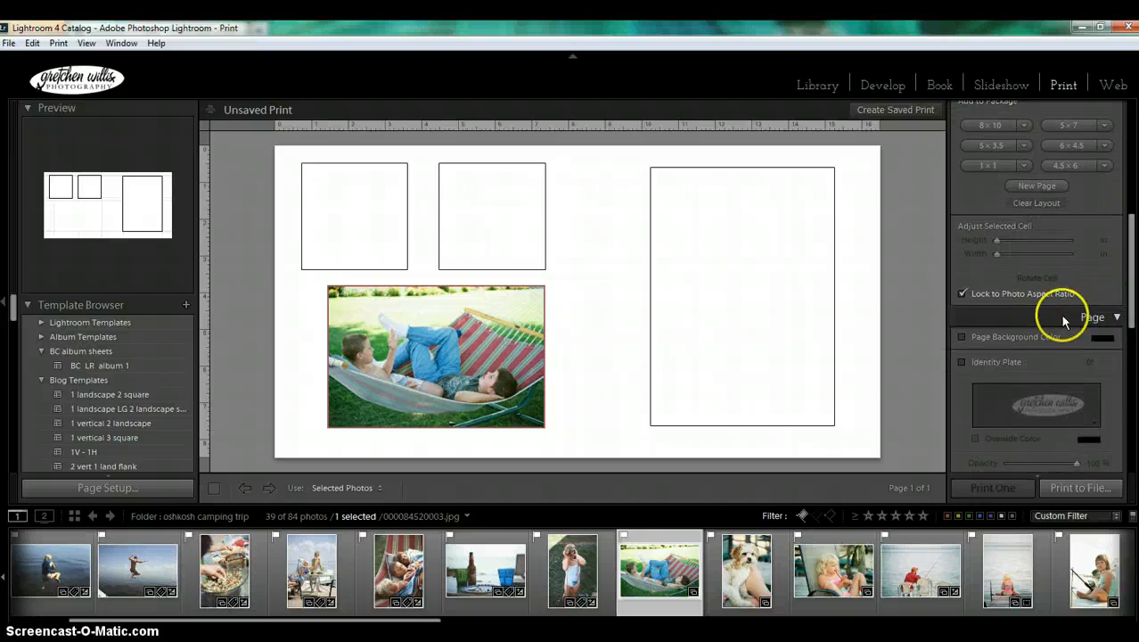
click(960, 339)
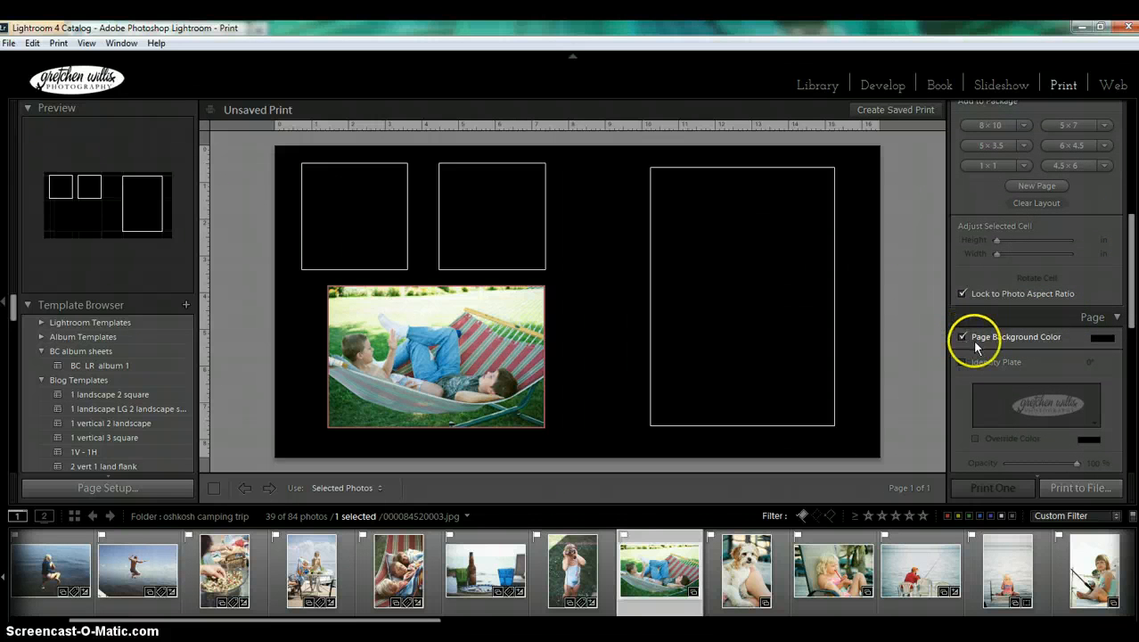
click(1103, 338)
click(804, 352)
drag(805, 352, 417, 357)
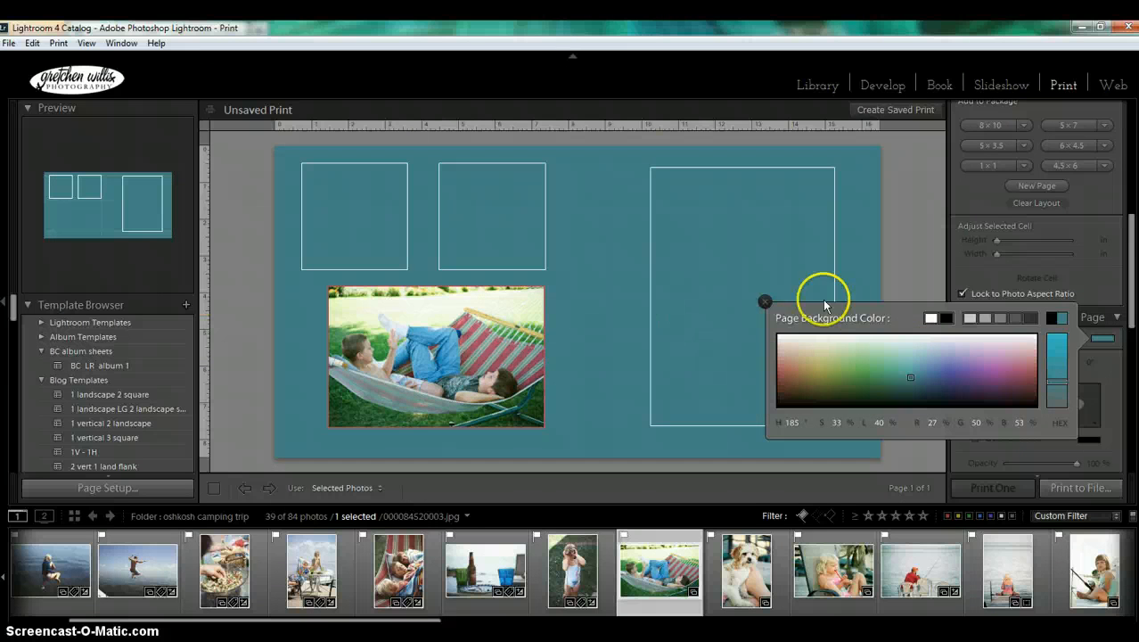
click(901, 246)
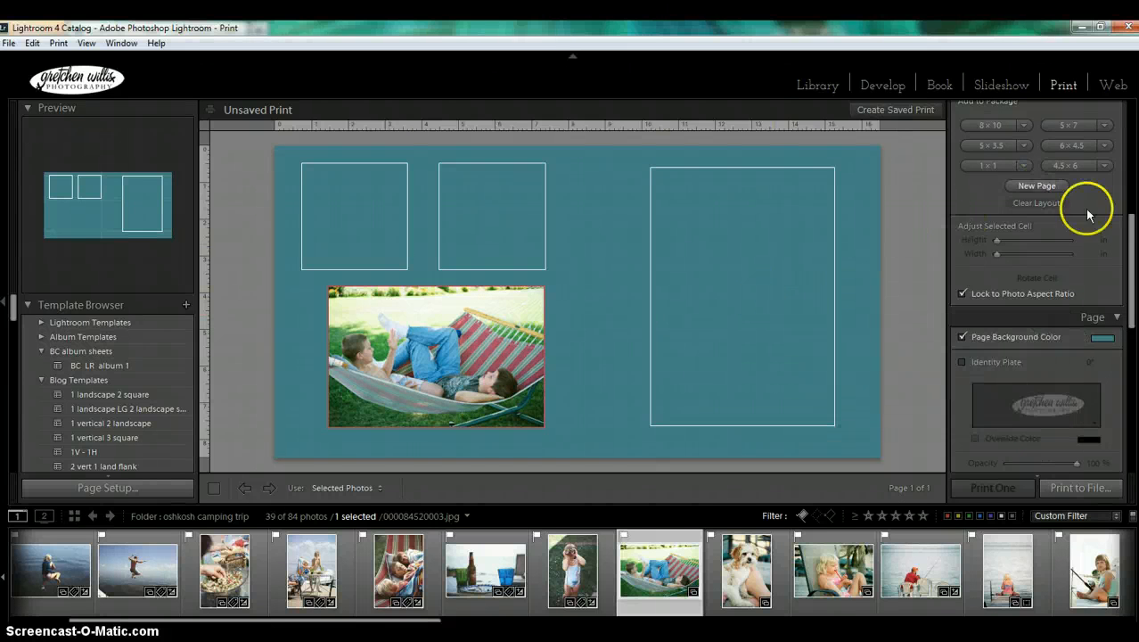
Step: Set the photo border to 1.0 pt and the inner stroke to 6.2 pt, and place the girl-on-the-dock photo in the large vertical cell
drag(1131, 284, 1122, 190)
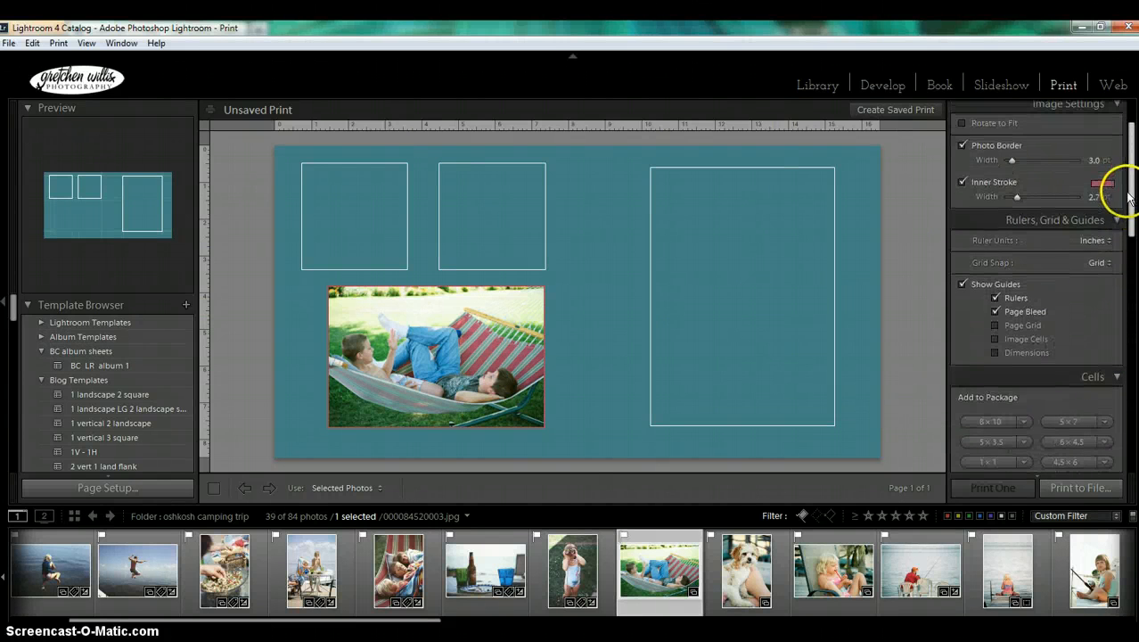
mouse_move(1018, 197)
mouse_down()
mouse_move(1028, 197)
mouse_move(1017, 167)
mouse_move(1044, 170)
mouse_move(1007, 167)
mouse_move(1051, 171)
mouse_move(998, 172)
mouse_up()
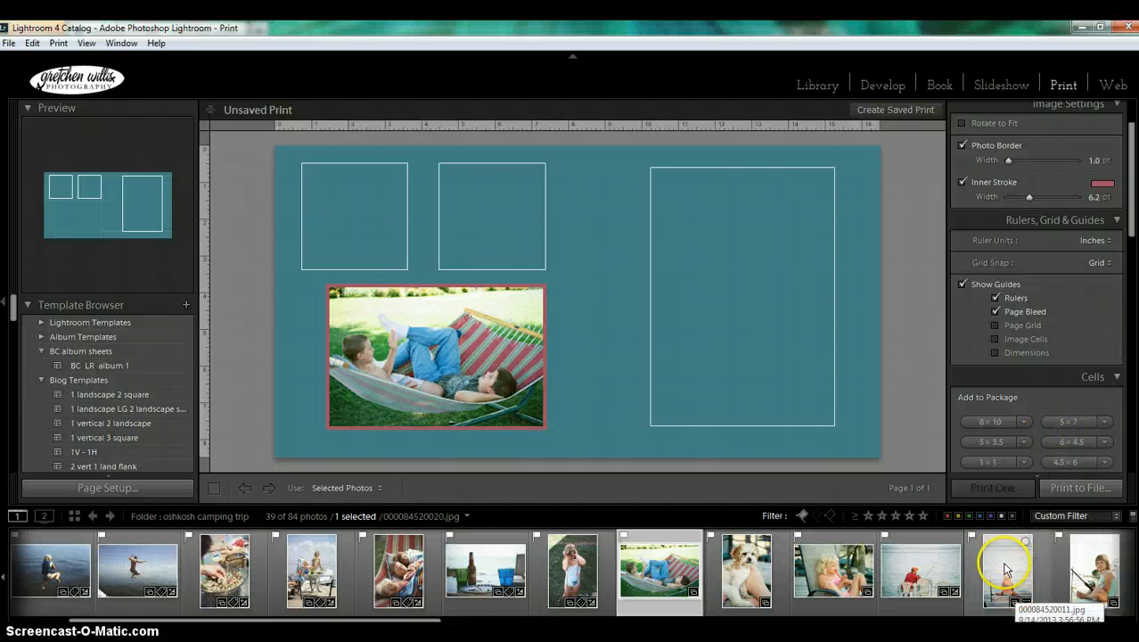
drag(1013, 584, 713, 266)
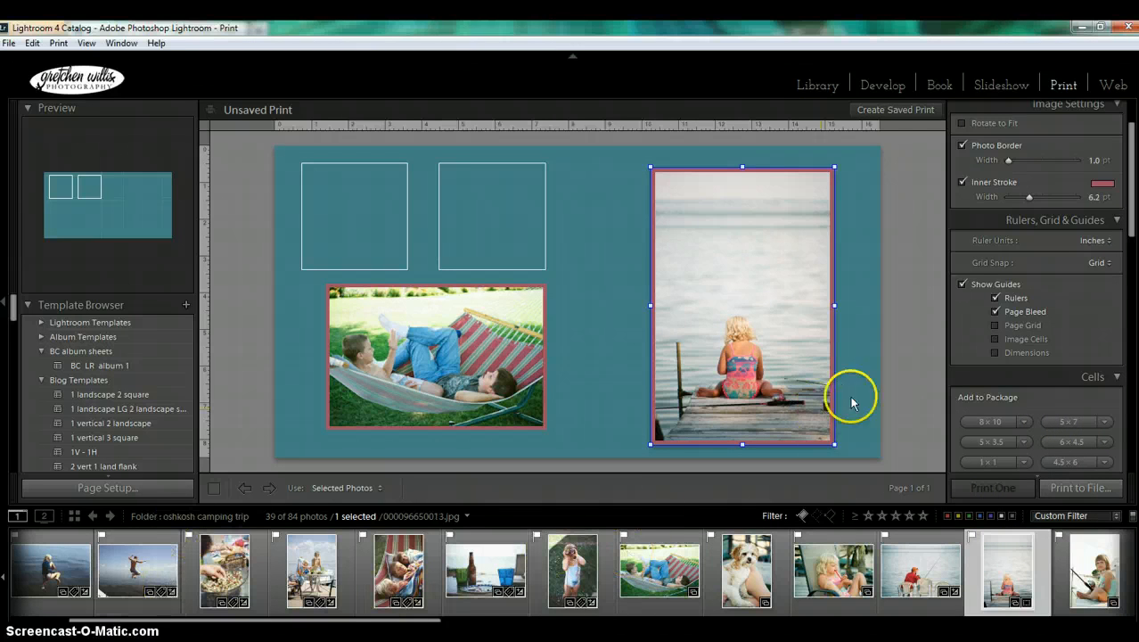
drag(139, 574, 343, 247)
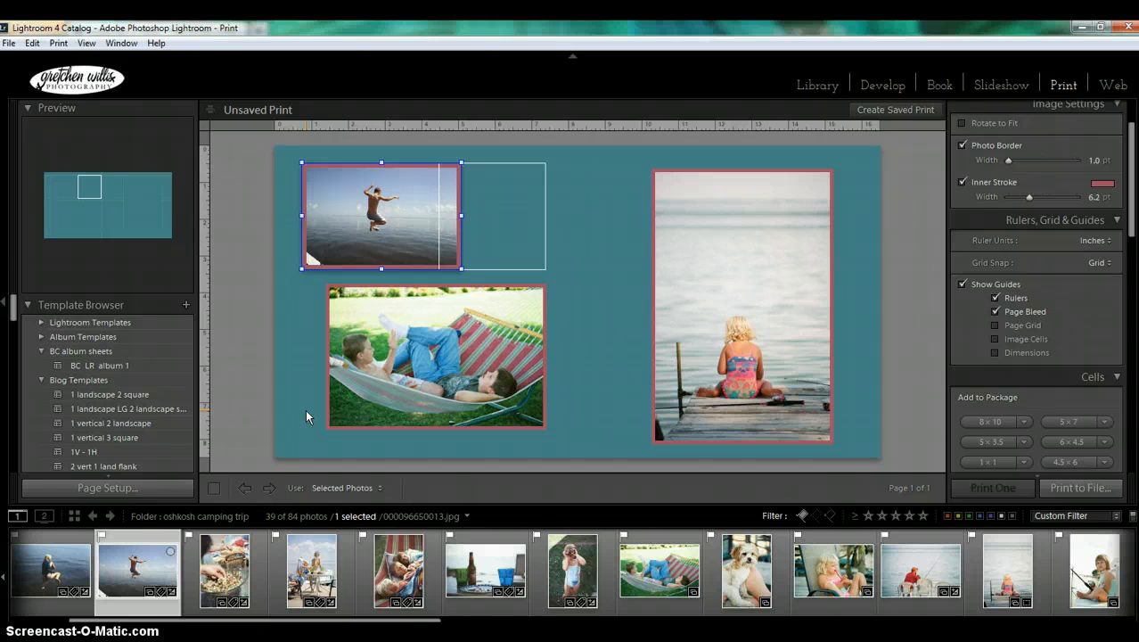
key(ctrl+z)
key(ctrl+z)
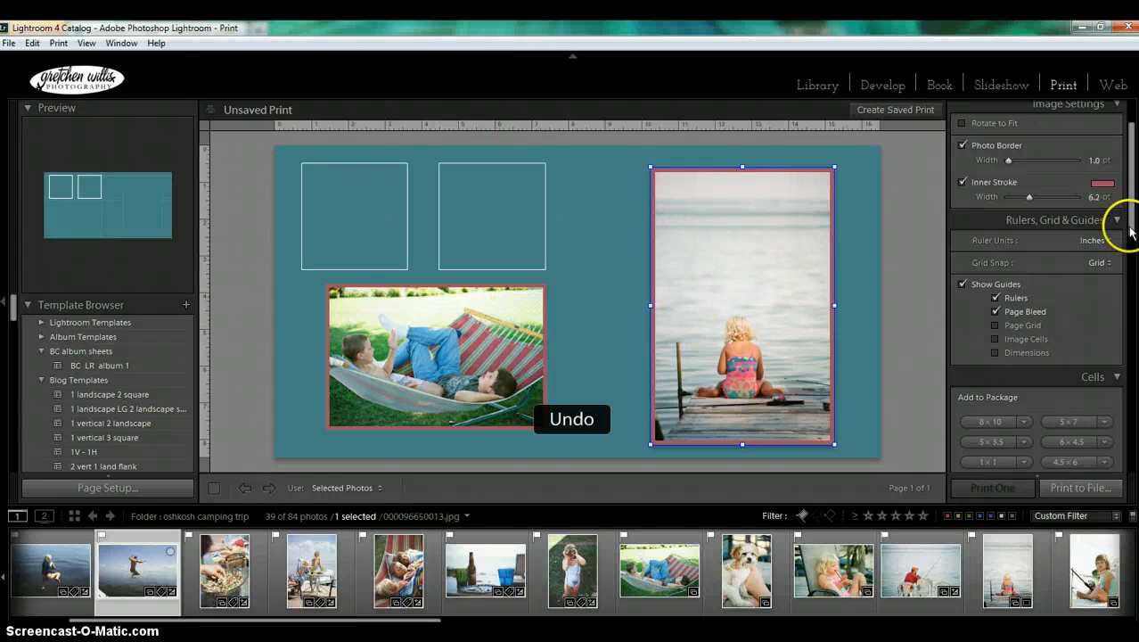
Step: Turn off Lock to Photo Aspect Ratio and place the photo of the boy jumping over the lake in the first square cell
drag(1129, 233, 1134, 291)
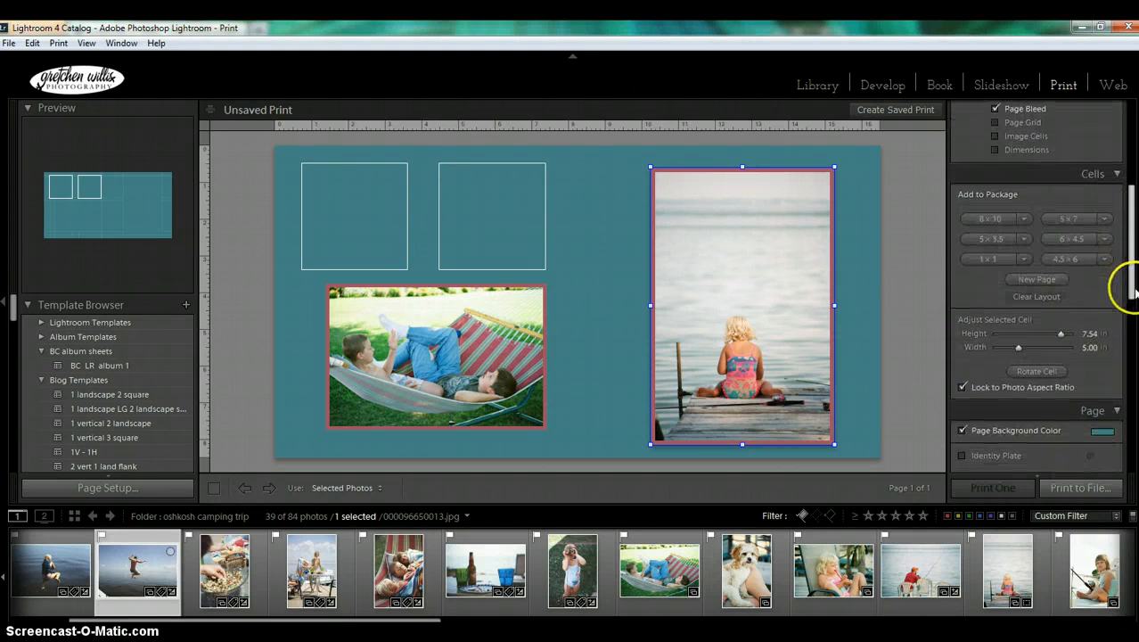
click(960, 388)
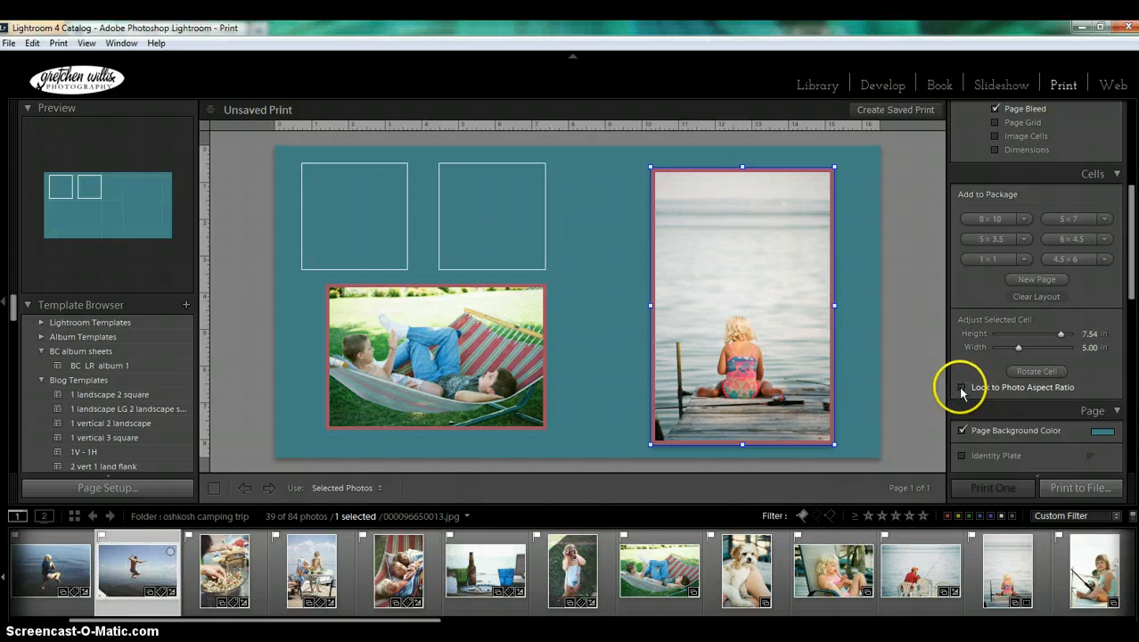
drag(152, 553, 359, 230)
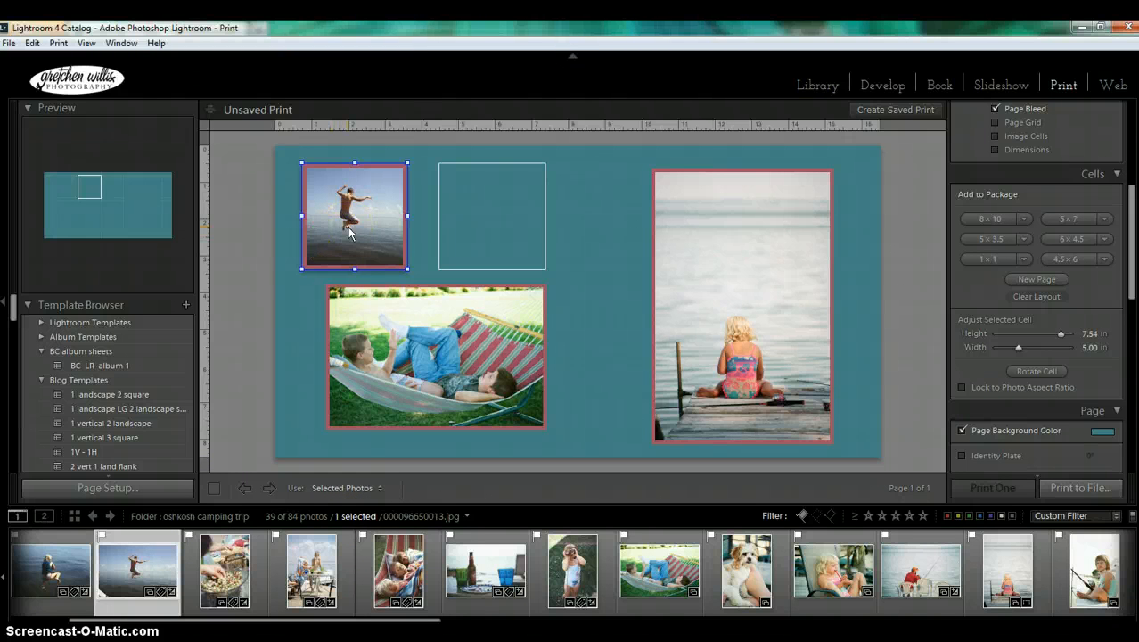
Step: Nudge the first square cell slightly right and reposition the photo inside it so the jumping boy sits left of centre
mouse_move(349, 232)
mouse_down()
mouse_move(374, 233)
mouse_move(353, 232)
mouse_up()
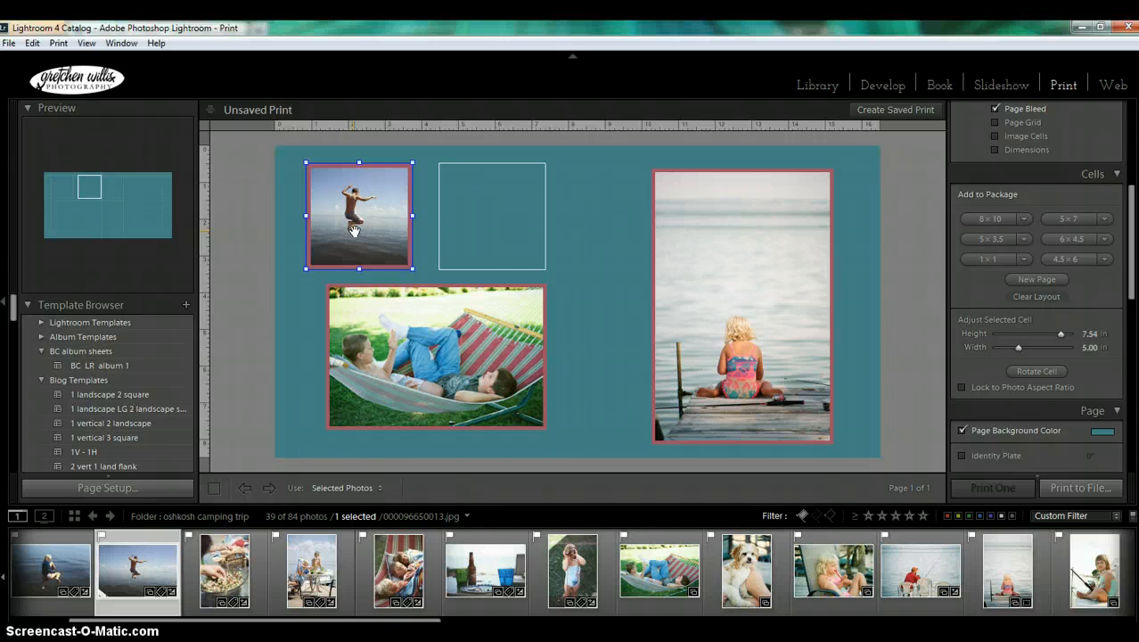
drag(354, 231, 379, 230)
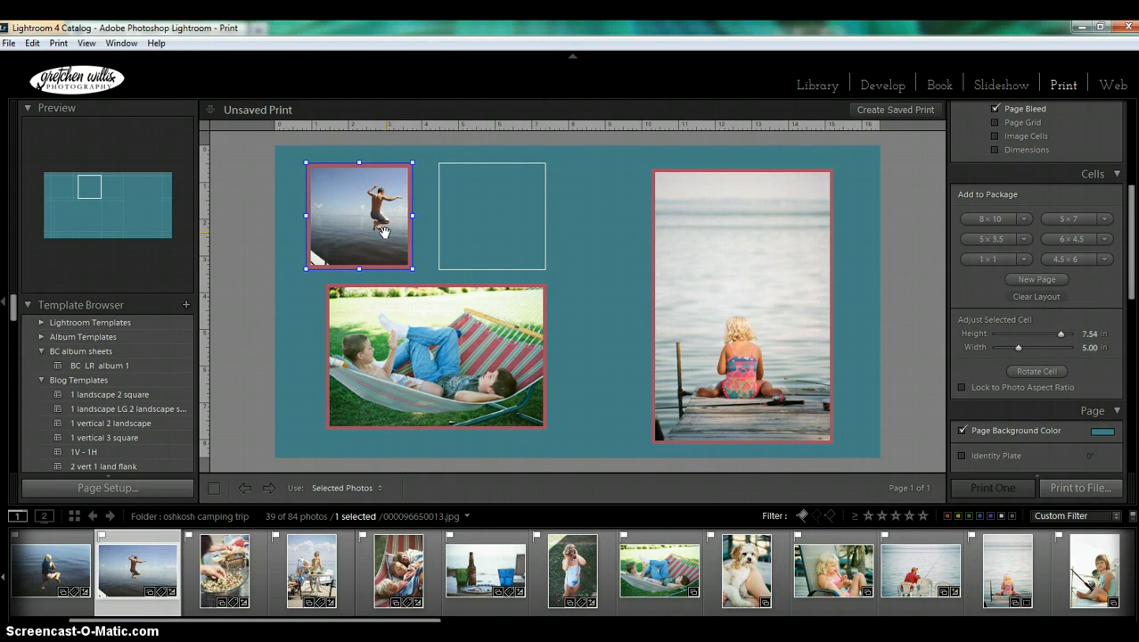
drag(372, 231, 341, 227)
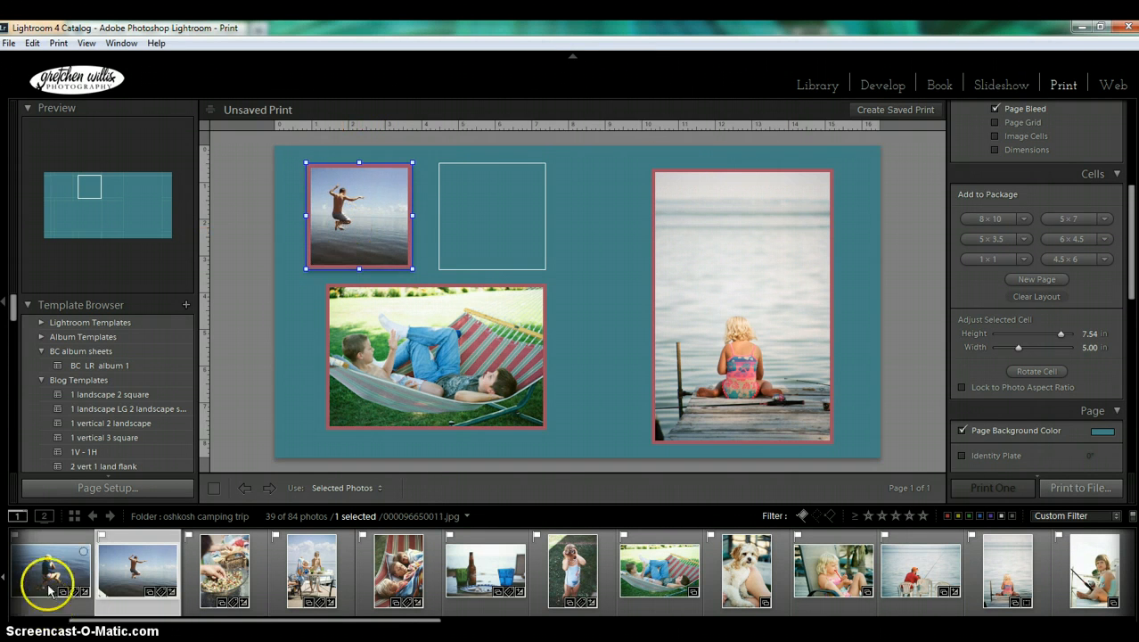
Step: Place the photo of the jumping child in the life vest in the second square cell, and nudge the large vertical cell slightly up
drag(51, 580, 477, 222)
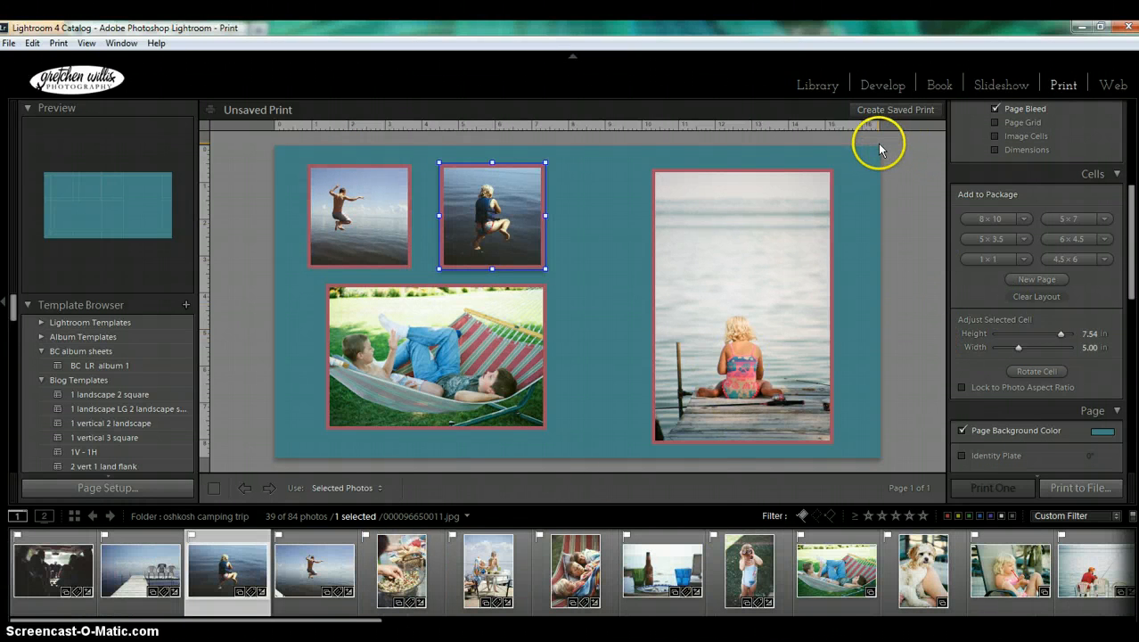
click(735, 239)
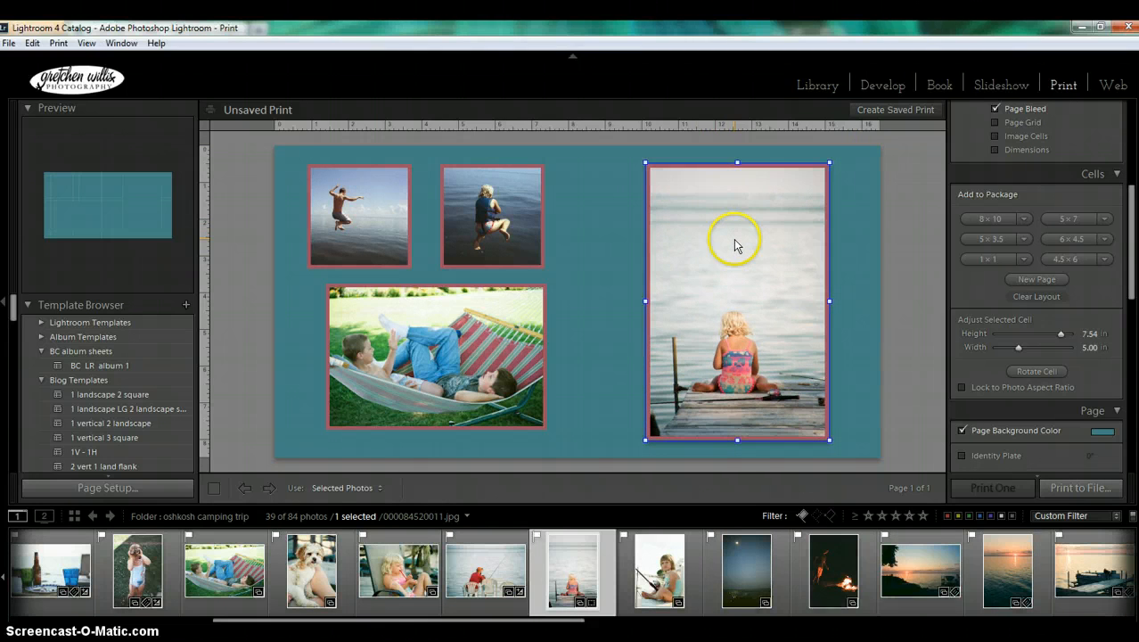
drag(737, 245, 743, 245)
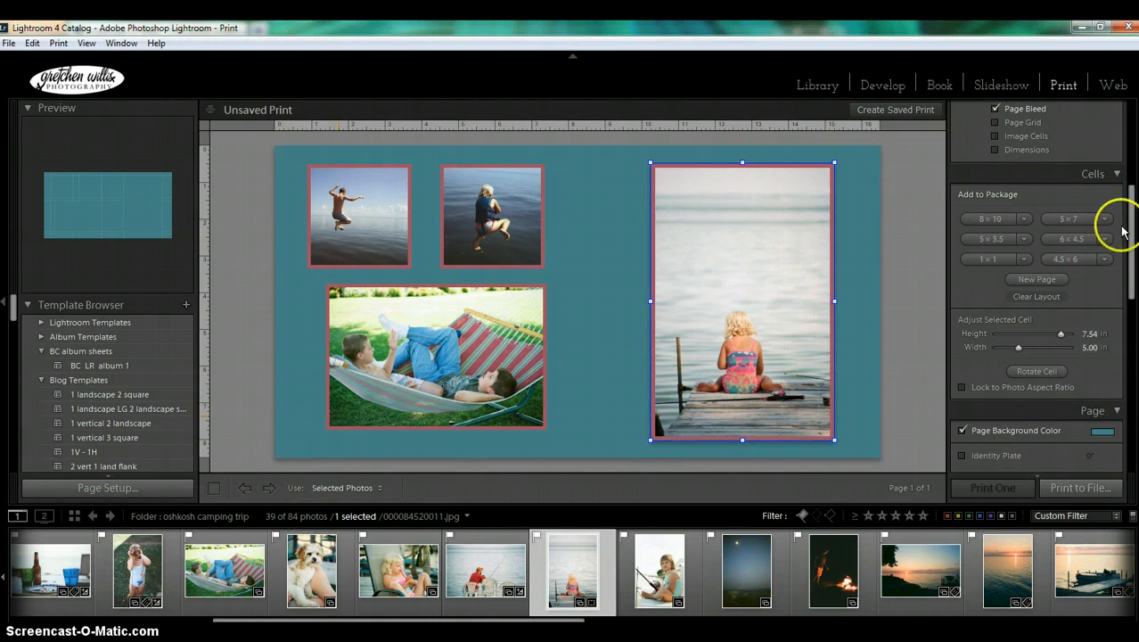
Step: Show the page grid to check the alignment of the cells, and hide it again
drag(1131, 294, 1132, 191)
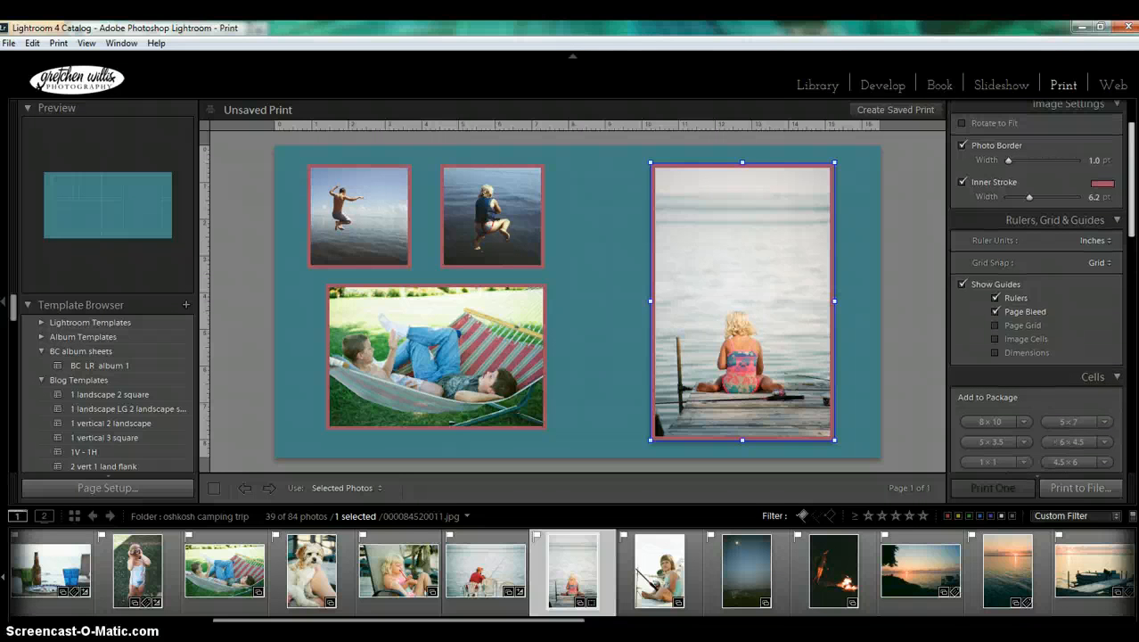
click(996, 325)
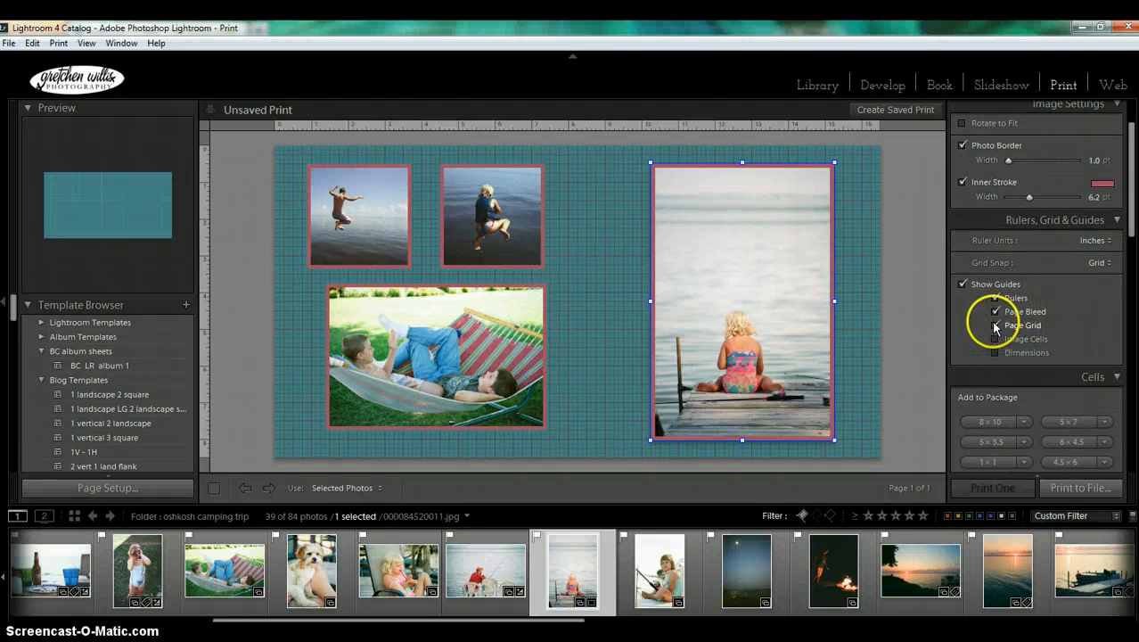
click(996, 326)
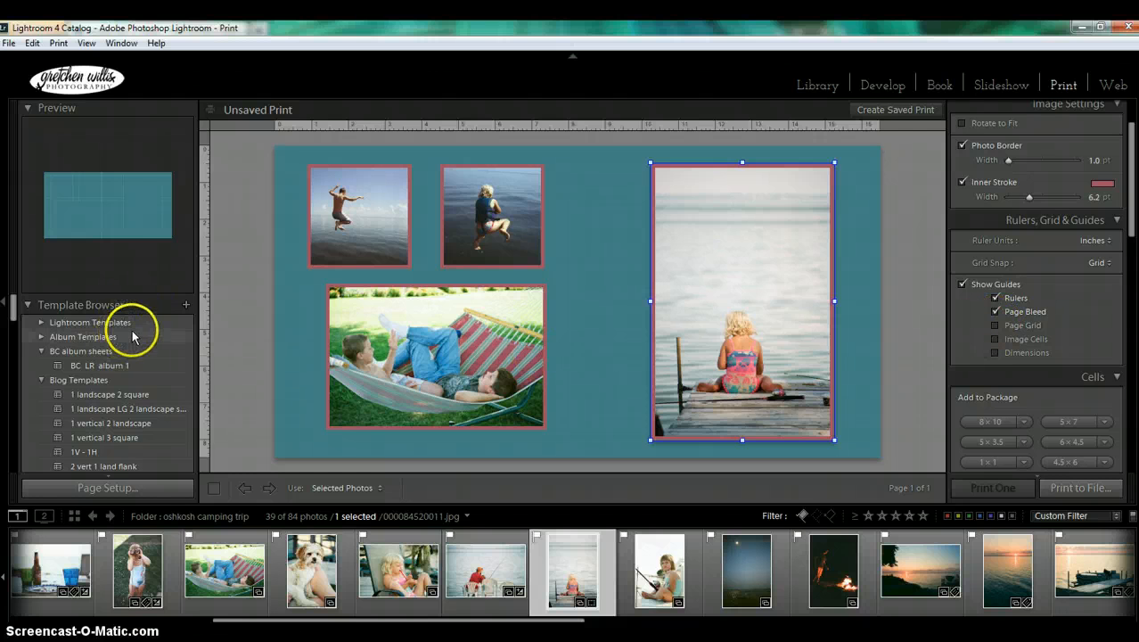
Step: Move the landscape cell with the hammock photo slightly left beneath the two square cells
click(440, 373)
drag(440, 373, 431, 365)
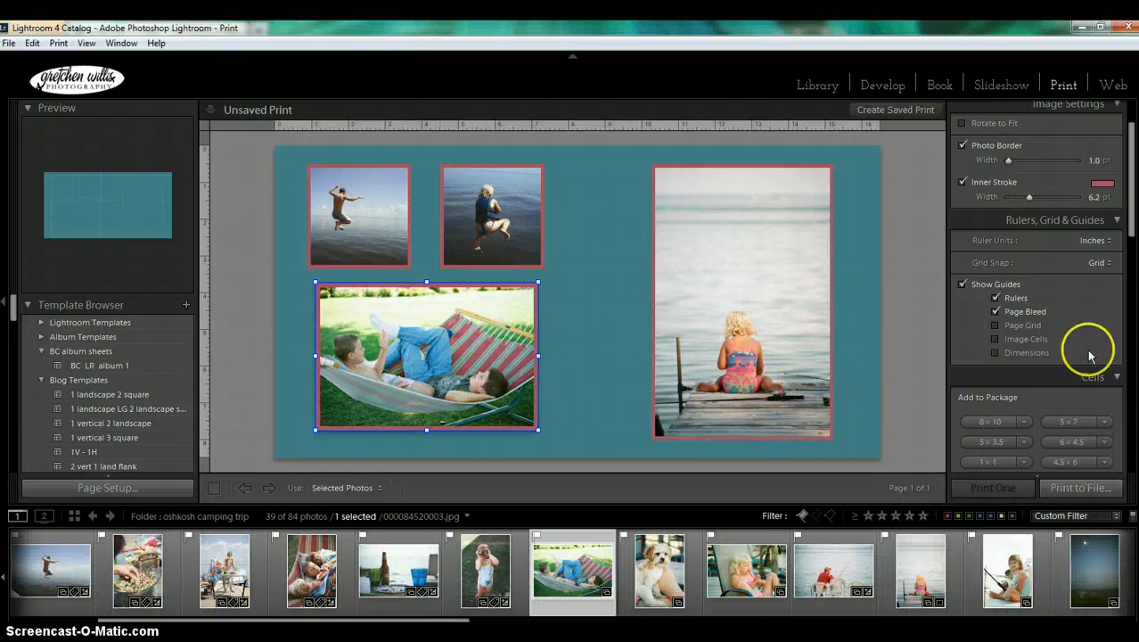
drag(1133, 207, 1133, 152)
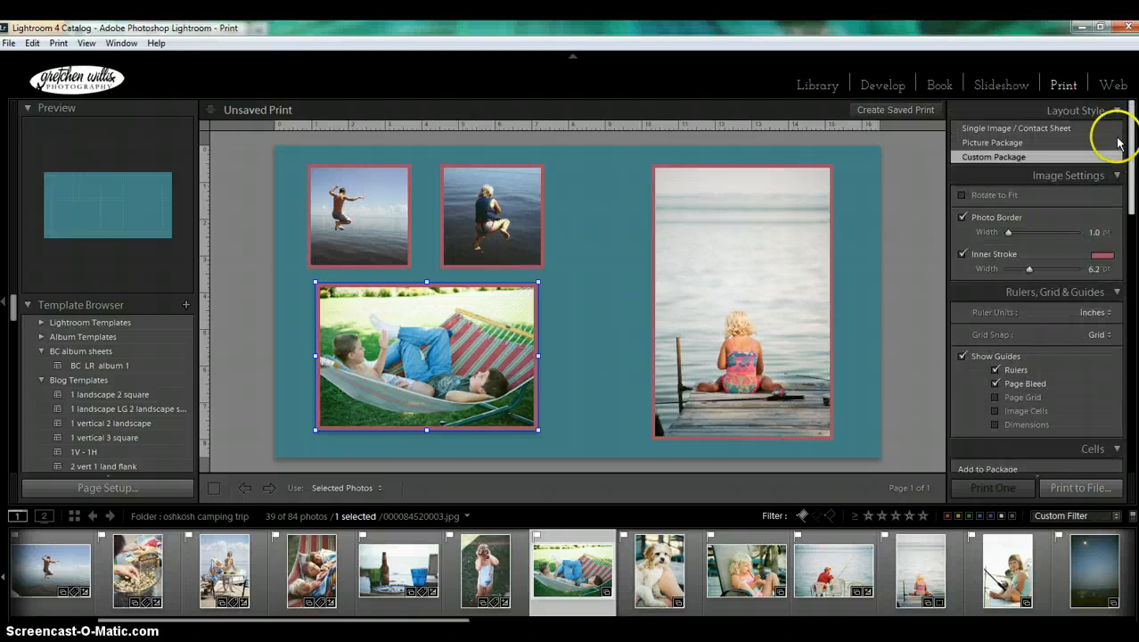